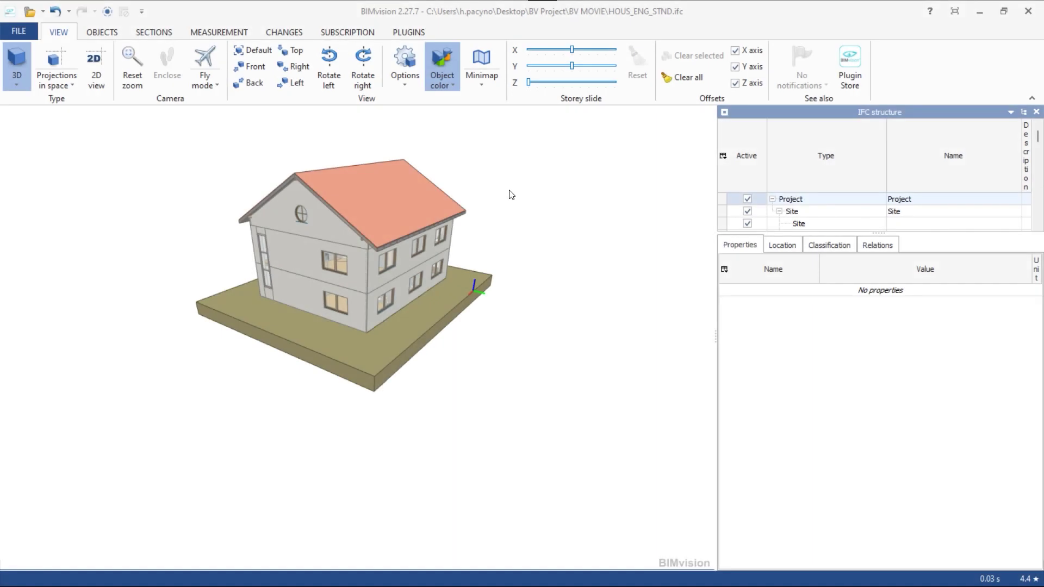
Zoom in on the two-storey house model and orbit it to view another side.
{"action": "scroll", "coordinate": [512, 217], "scroll_direction": "up", "scroll_amount": 1}
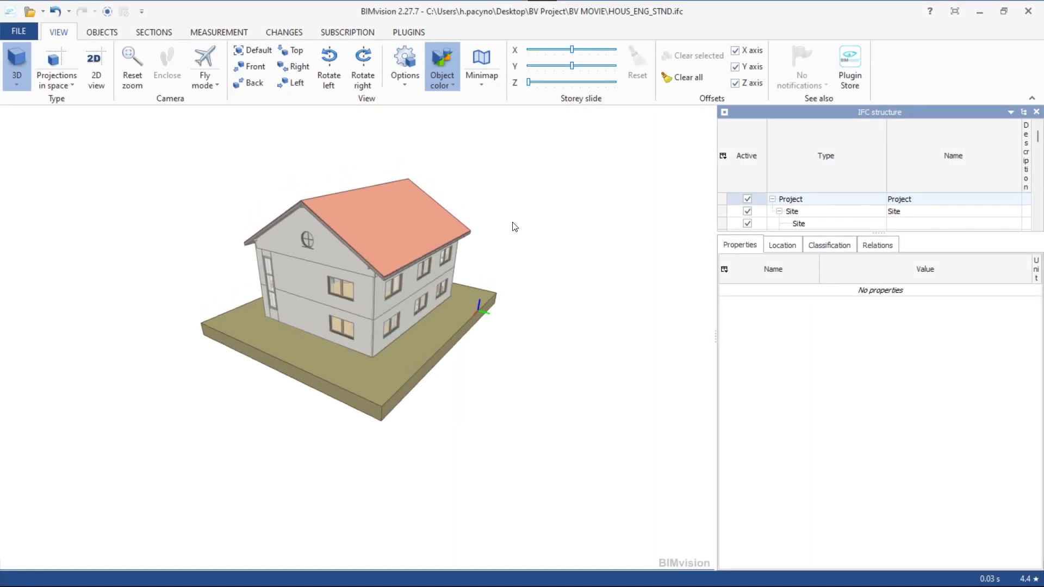
{"action": "scroll", "coordinate": [513, 250], "scroll_direction": "up", "scroll_amount": 1}
{"action": "scroll", "coordinate": [517, 255], "scroll_direction": "up", "scroll_amount": 1}
{"action": "scroll", "coordinate": [544, 255], "scroll_direction": "up", "scroll_amount": 1}
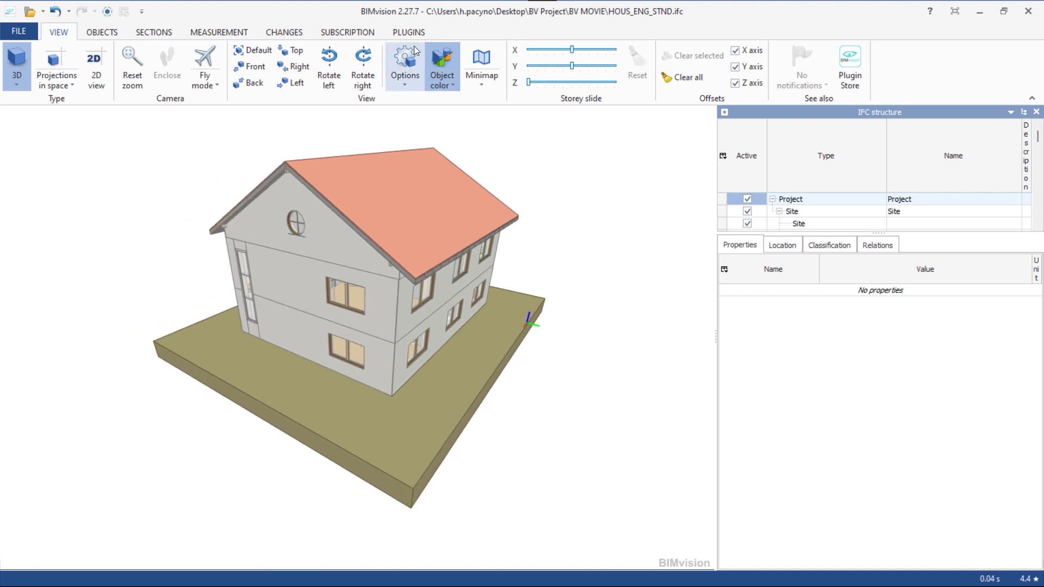
{"action": "left_click_drag", "start_coordinate": [446, 165], "coordinate": [415, 158]}
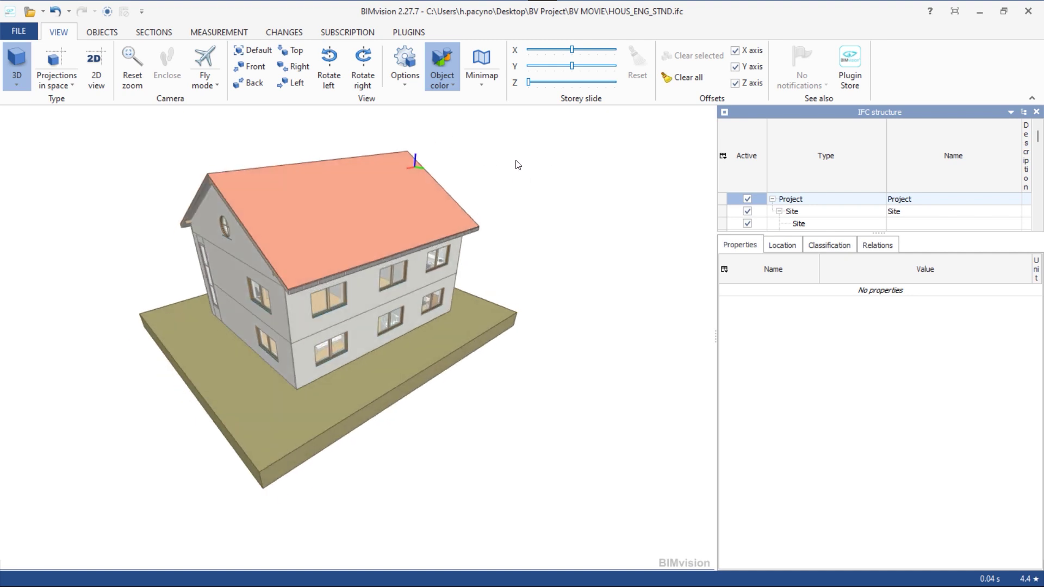
Add section plane A through the house and set its offset to -1.300 m.
{"action": "left_click", "coordinate": [157, 33]}
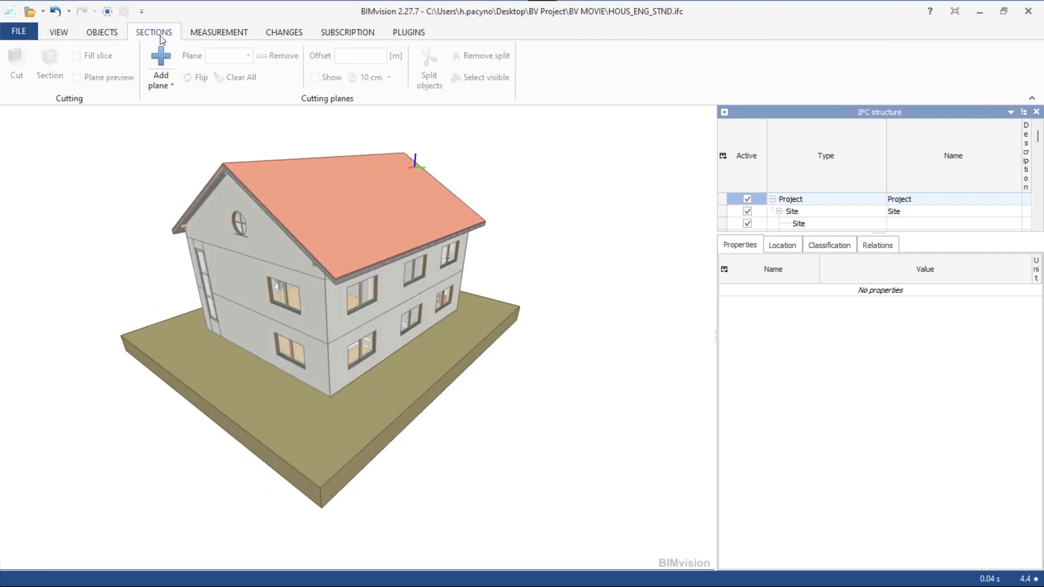
{"action": "left_click", "coordinate": [165, 66]}
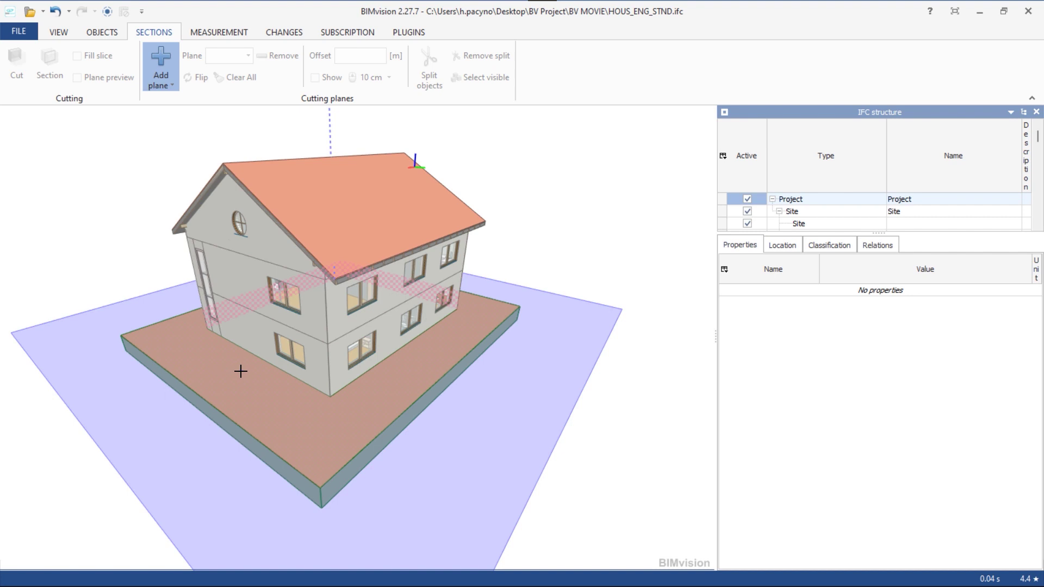
{"action": "left_click", "coordinate": [241, 371]}
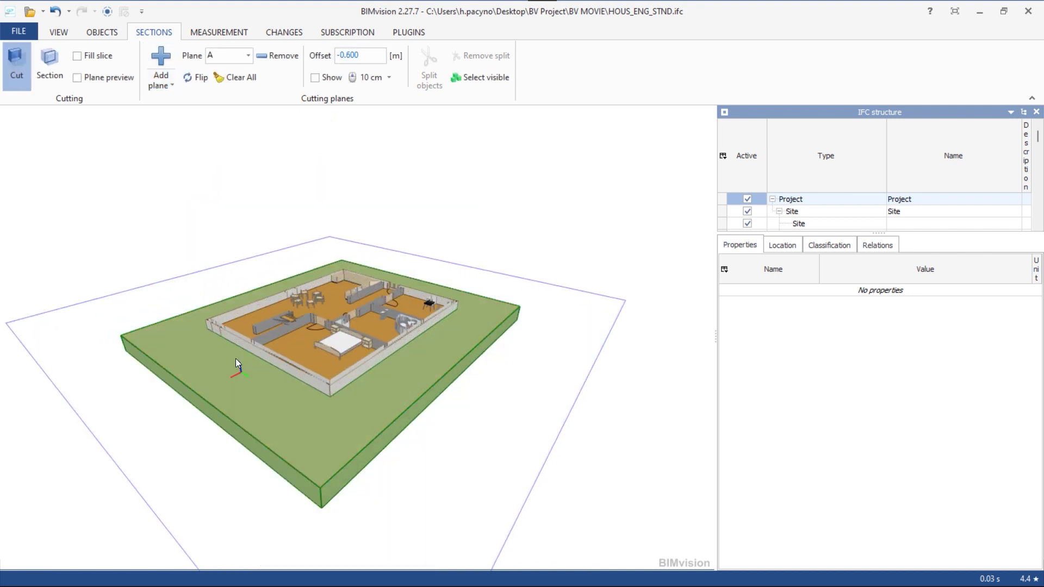
{"action": "scroll", "coordinate": [236, 358], "scroll_direction": "down", "scroll_amount": 2}
{"action": "scroll", "coordinate": [236, 358], "scroll_direction": "down", "scroll_amount": 2}
{"action": "scroll", "coordinate": [236, 358], "scroll_direction": "down", "scroll_amount": 2}
{"action": "scroll", "coordinate": [236, 358], "scroll_direction": "down", "scroll_amount": 1}
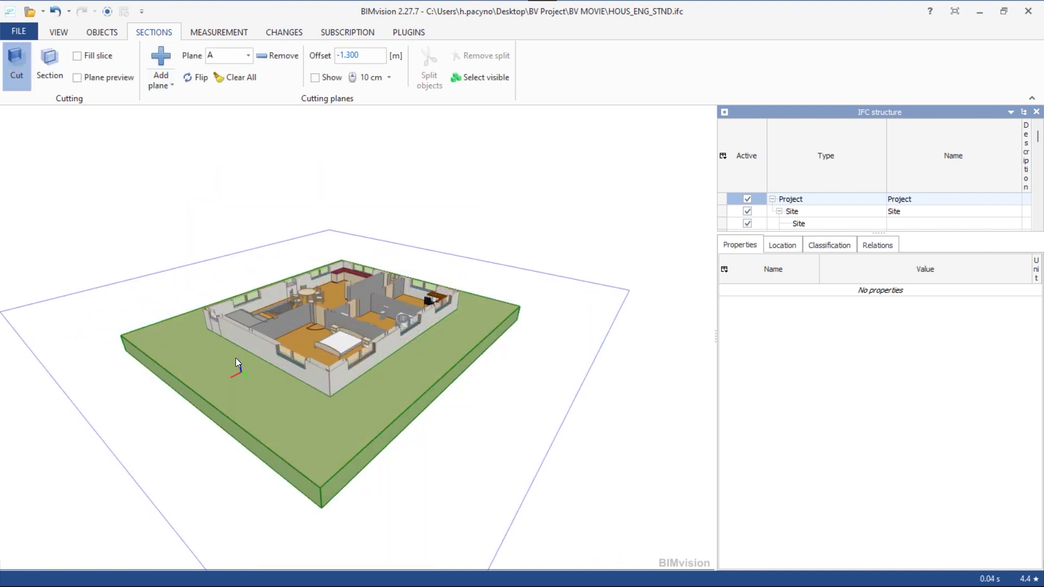
Orbit and zoom to a near top-down view of the cut ground floor.
{"action": "mouse_move", "coordinate": [299, 329]}
{"action": "left_mouse_down"}
{"action": "mouse_move", "coordinate": [408, 229]}
{"action": "mouse_move", "coordinate": [436, 255]}
{"action": "mouse_move", "coordinate": [421, 264]}
{"action": "mouse_move", "coordinate": [336, 260]}
{"action": "mouse_move", "coordinate": [415, 230]}
{"action": "left_mouse_up"}
{"action": "left_click_drag", "start_coordinate": [515, 182], "coordinate": [447, 178]}
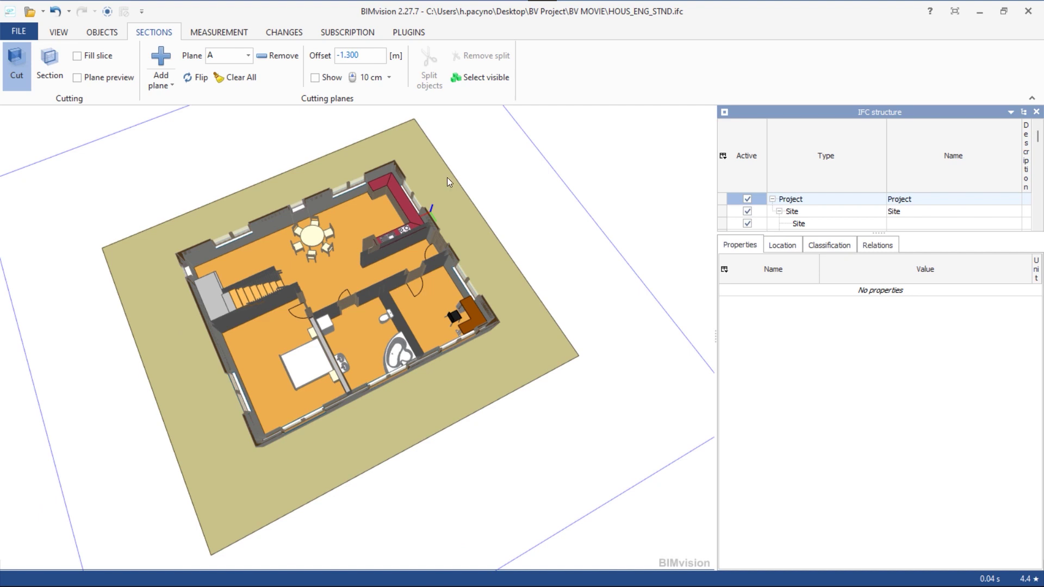
{"action": "scroll", "coordinate": [348, 283], "scroll_direction": "up", "scroll_amount": 3}
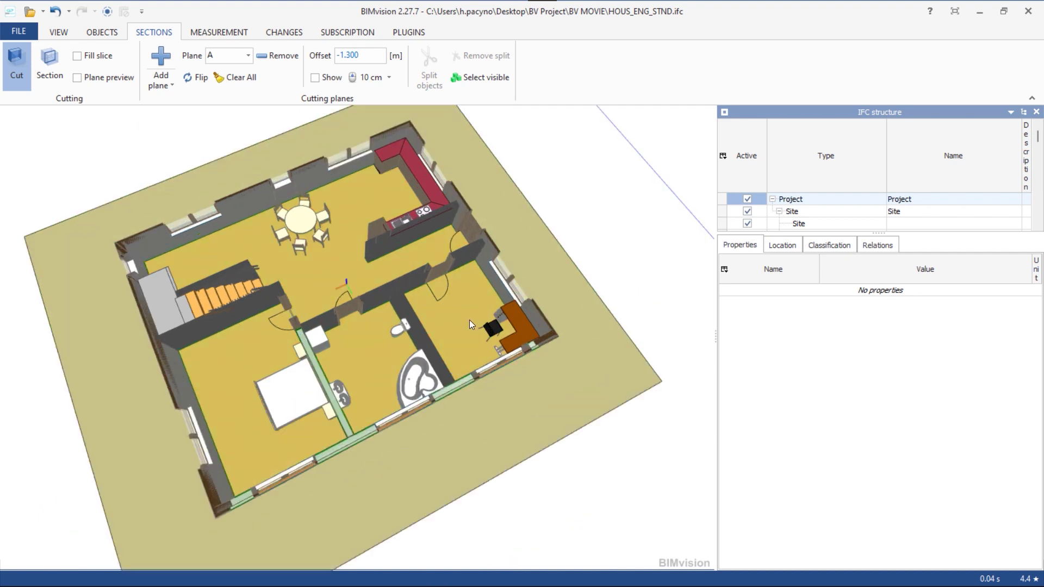
{"action": "middle_click_drag", "start_coordinate": [469, 320], "coordinate": [398, 292]}
{"action": "mouse_move", "coordinate": [398, 287]}
{"action": "left_mouse_down"}
{"action": "mouse_move", "coordinate": [322, 291]}
{"action": "mouse_move", "coordinate": [424, 311]}
{"action": "mouse_move", "coordinate": [146, 129]}
{"action": "left_mouse_up"}
Switch the cut house to Orthogonal projection viewed straight from the Top.
{"action": "left_click", "coordinate": [60, 33]}
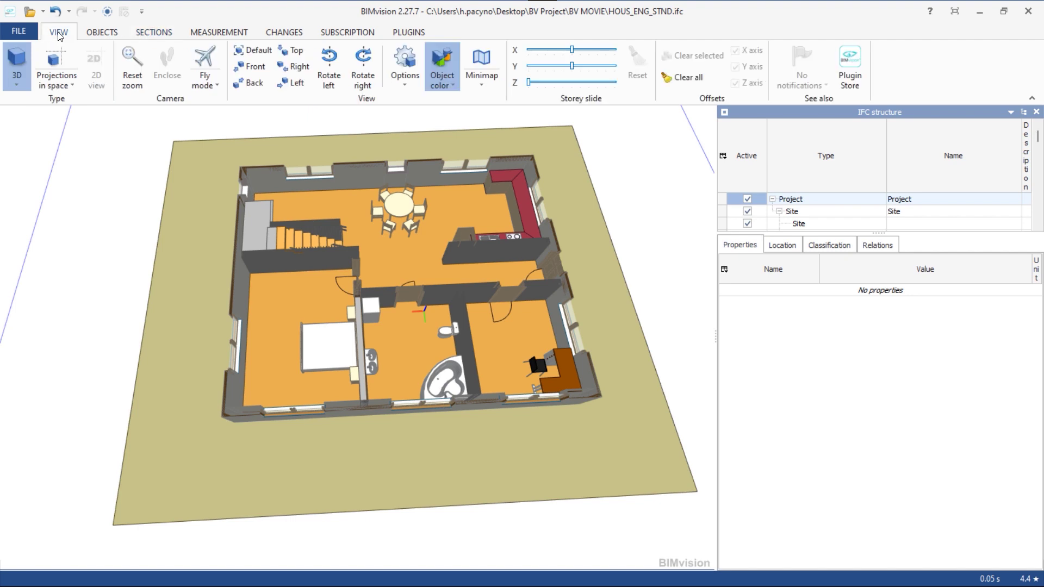
{"action": "left_click", "coordinate": [29, 85]}
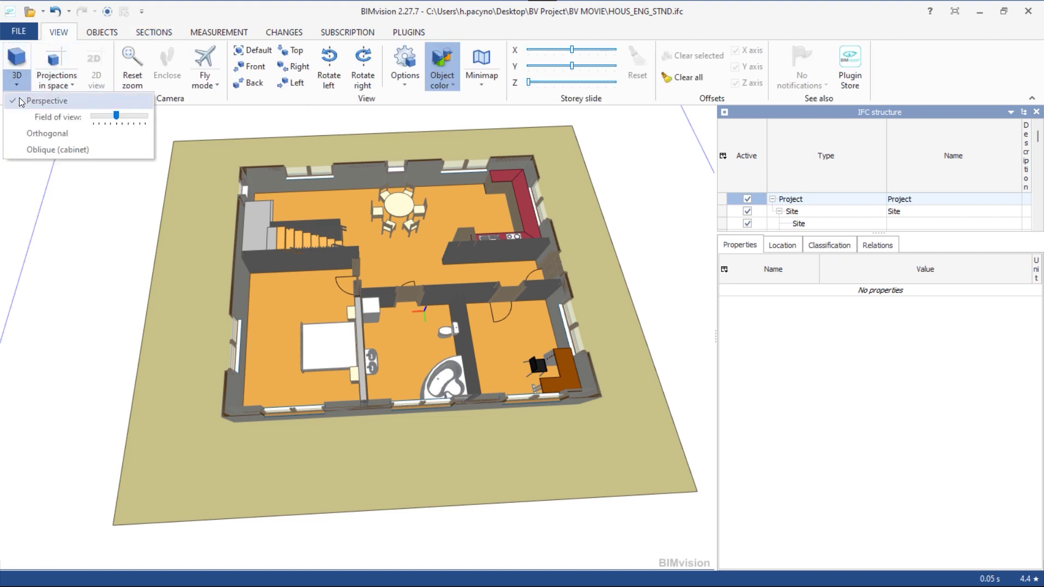
{"action": "left_click", "coordinate": [36, 134]}
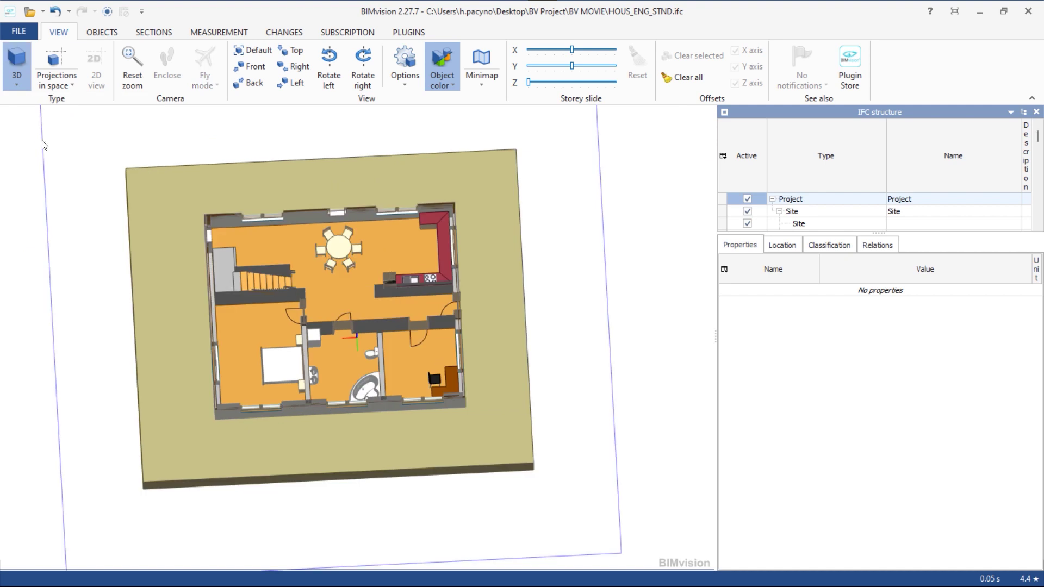
{"action": "left_click", "coordinate": [291, 51]}
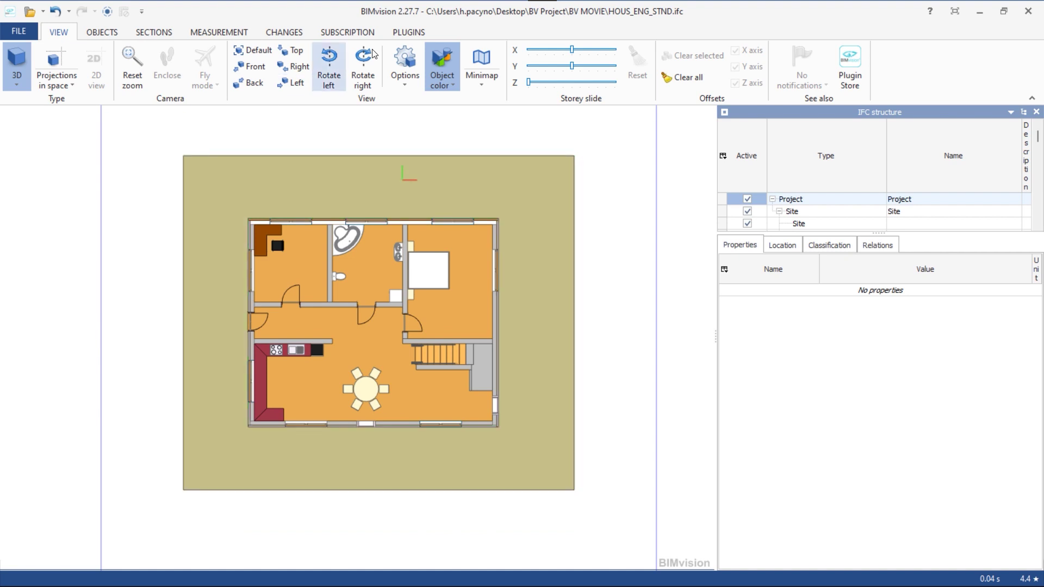
{"action": "left_click", "coordinate": [412, 34]}
Add the floor-plan view as 'Plan' under DRAWINGS and confirm it appears in Saved views.
{"action": "left_click", "coordinate": [28, 84]}
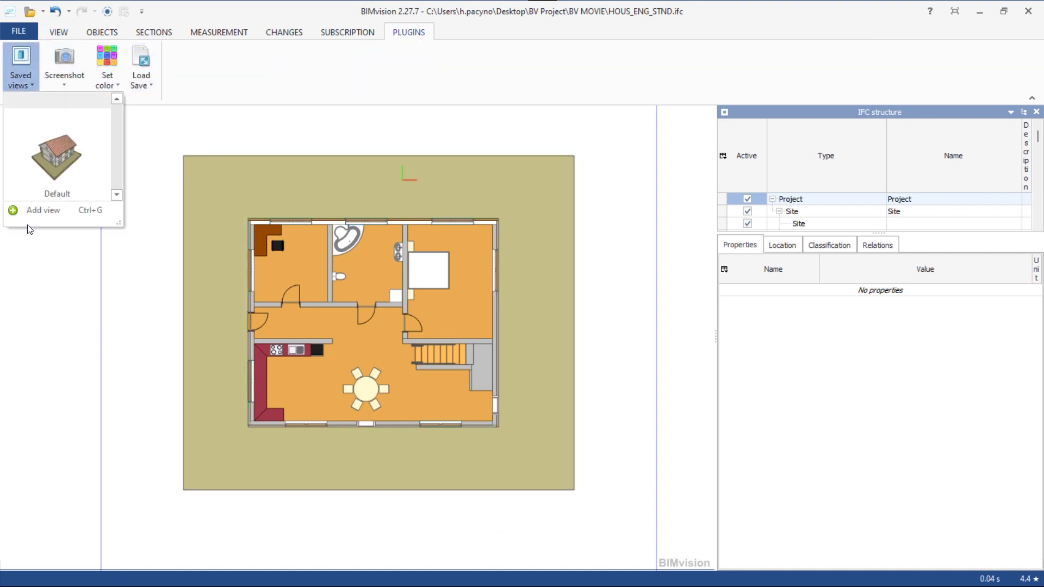
{"action": "left_click", "coordinate": [33, 210]}
{"action": "type", "text": "Plan"}
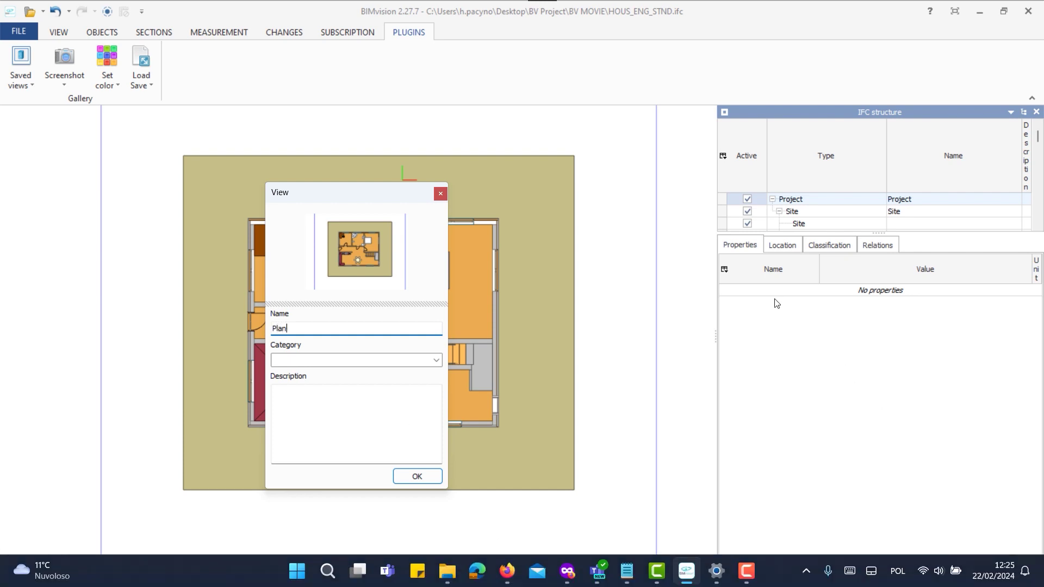
{"action": "left_click", "coordinate": [435, 360]}
{"action": "type", "text": "DRAWINGS"}
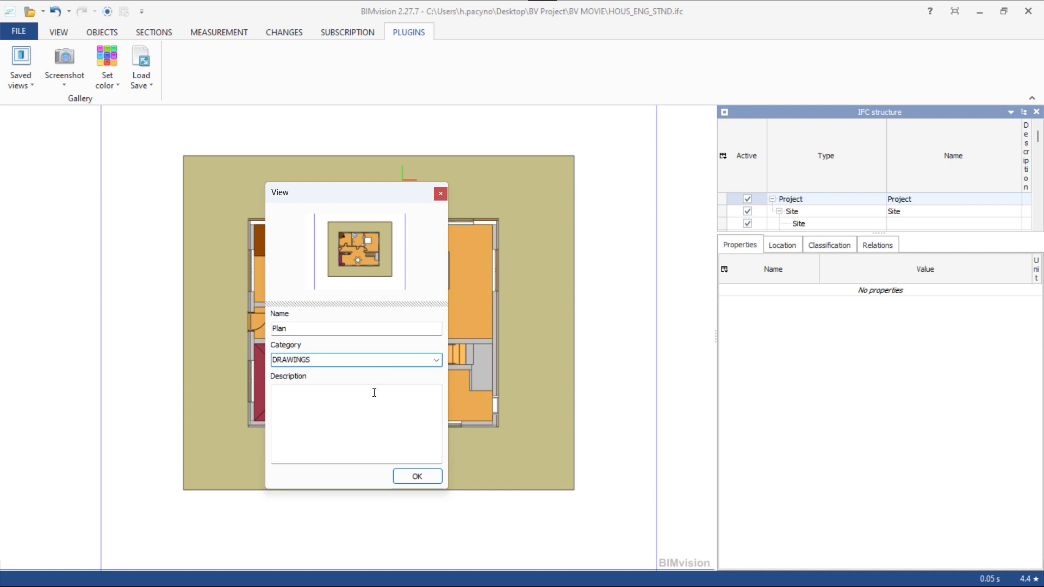
{"action": "left_click", "coordinate": [370, 399]}
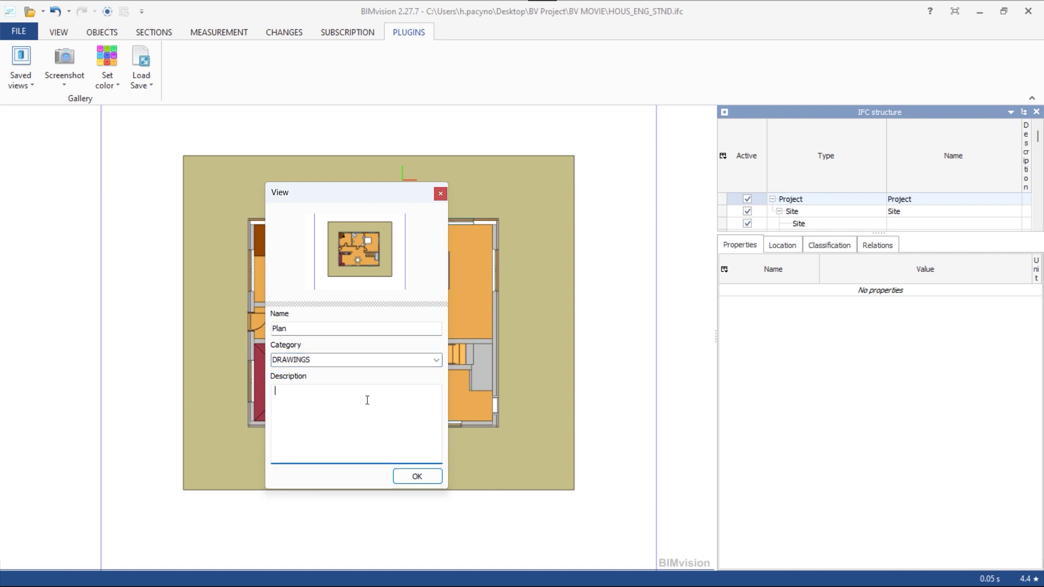
{"action": "left_click", "coordinate": [416, 473]}
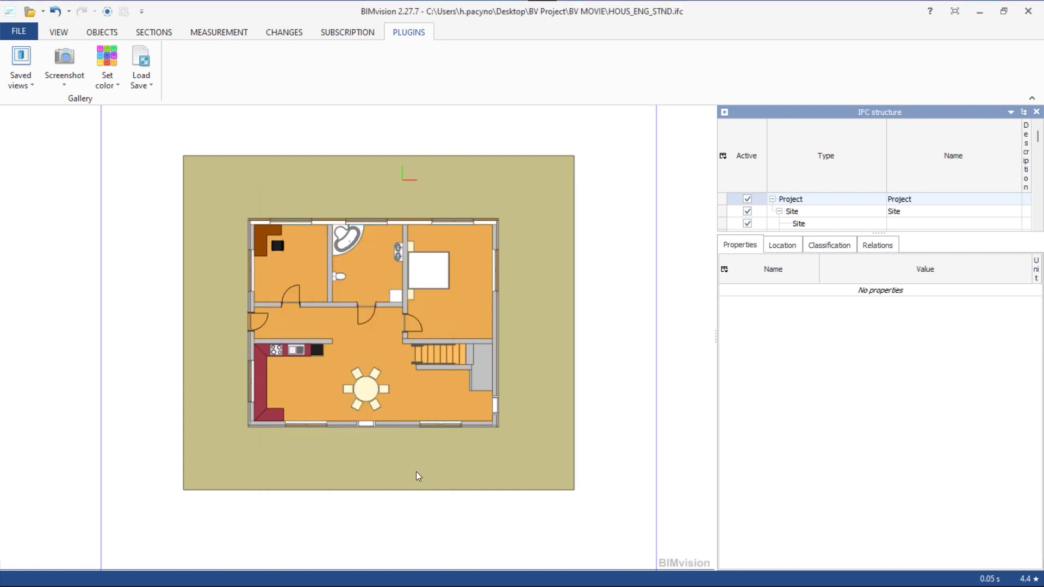
{"action": "left_click", "coordinate": [21, 78]}
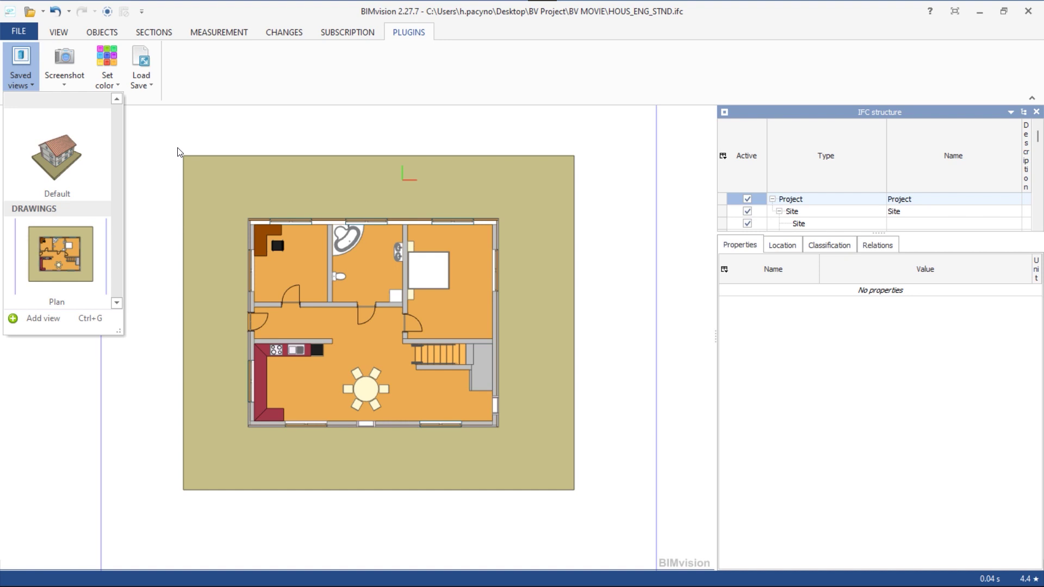
Recall the saved Plan view and orbit the cut house into an angled 3D view.
{"action": "left_click", "coordinate": [158, 159]}
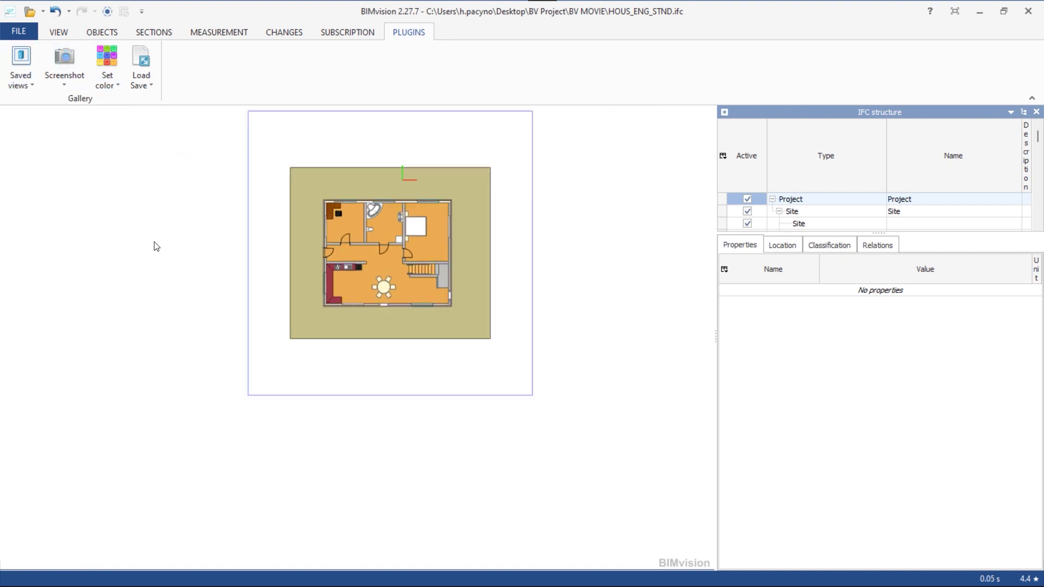
{"action": "mouse_move", "coordinate": [164, 265]}
{"action": "left_mouse_down"}
{"action": "mouse_move", "coordinate": [237, 201]}
{"action": "mouse_move", "coordinate": [429, 234]}
{"action": "mouse_move", "coordinate": [356, 306]}
{"action": "left_mouse_up"}
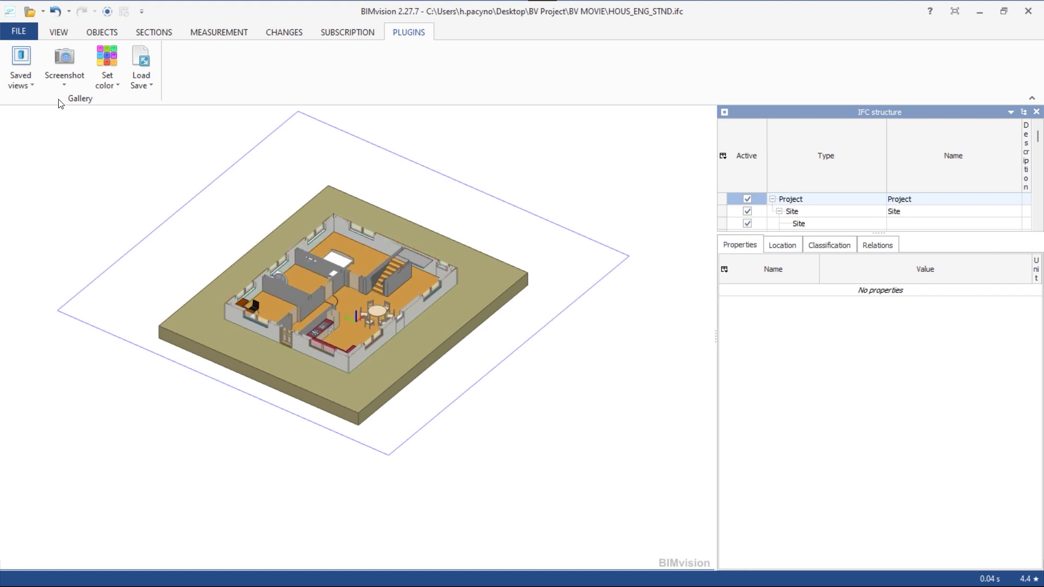
{"action": "left_click", "coordinate": [22, 86]}
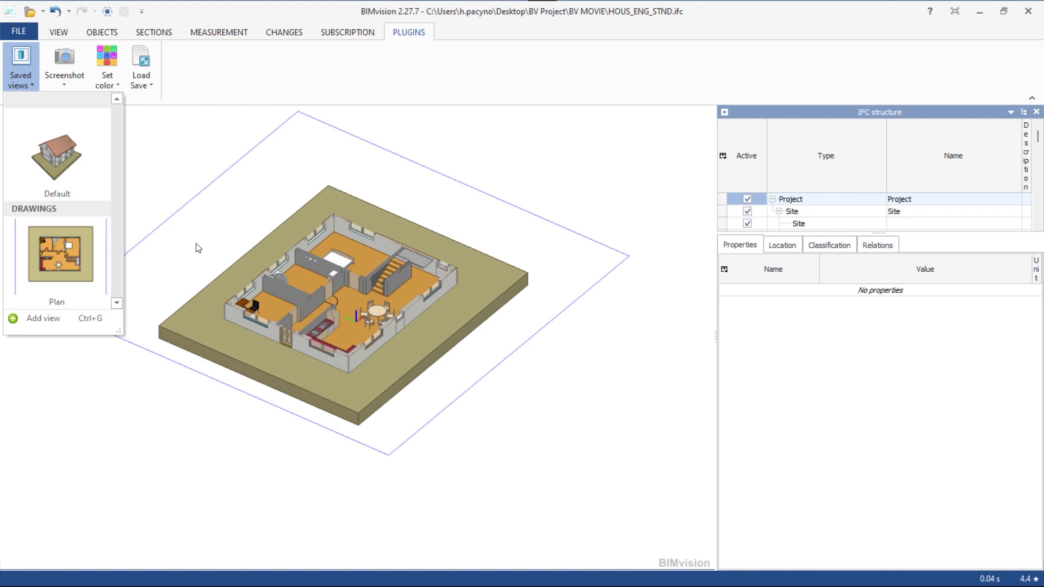
{"action": "left_click", "coordinate": [253, 234]}
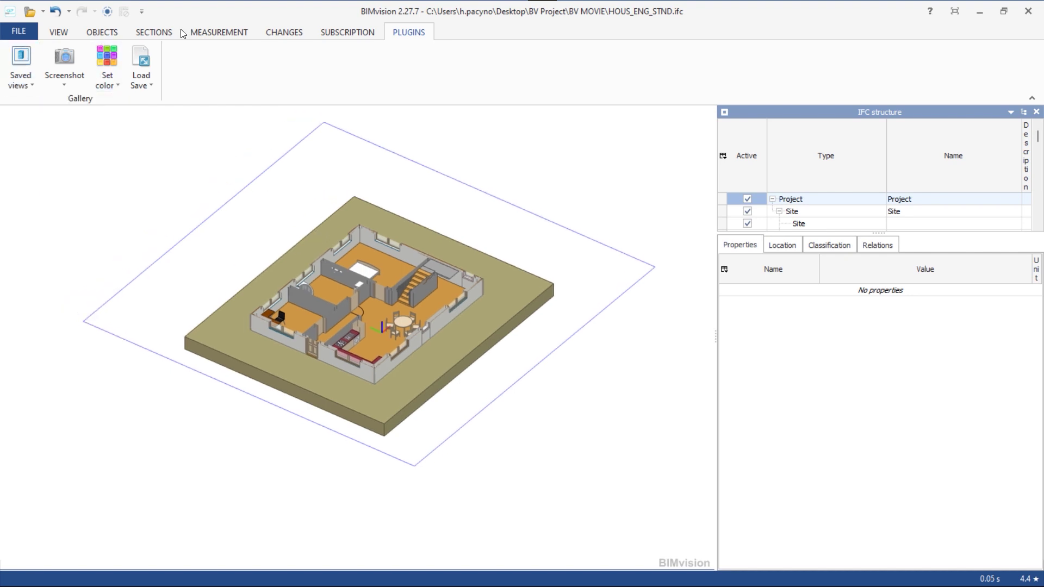
{"action": "left_click", "coordinate": [207, 36]}
{"action": "left_click", "coordinate": [154, 32]}
Remove all cutting planes and turn the whole house to face its front facade.
{"action": "left_click", "coordinate": [222, 77]}
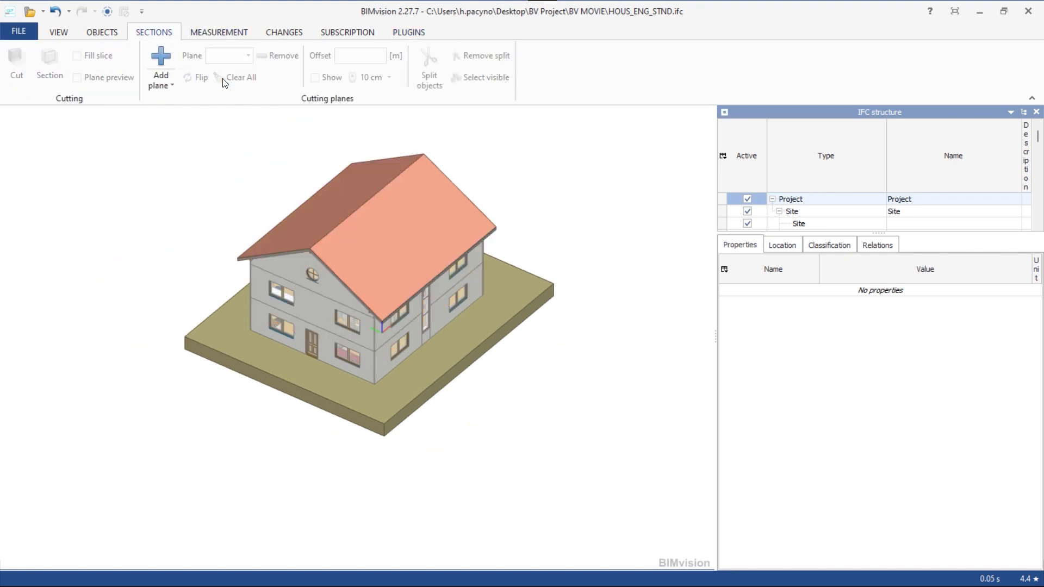
{"action": "scroll", "coordinate": [261, 309], "scroll_direction": "up", "scroll_amount": 2}
{"action": "scroll", "coordinate": [256, 243], "scroll_direction": "up", "scroll_amount": 2}
{"action": "left_click_drag", "start_coordinate": [256, 244], "coordinate": [211, 288]}
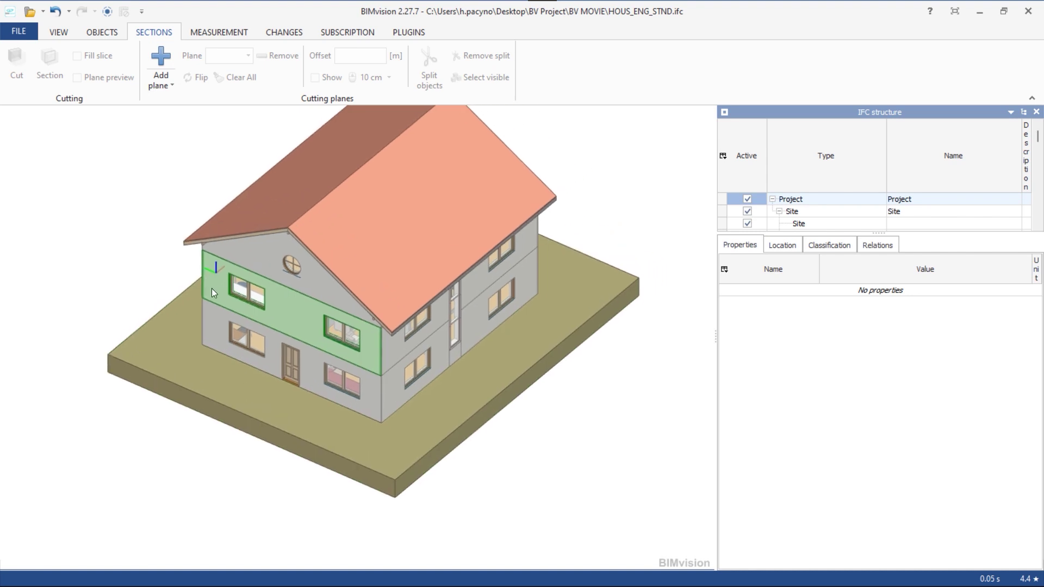
{"action": "left_click_drag", "start_coordinate": [269, 335], "coordinate": [297, 303]}
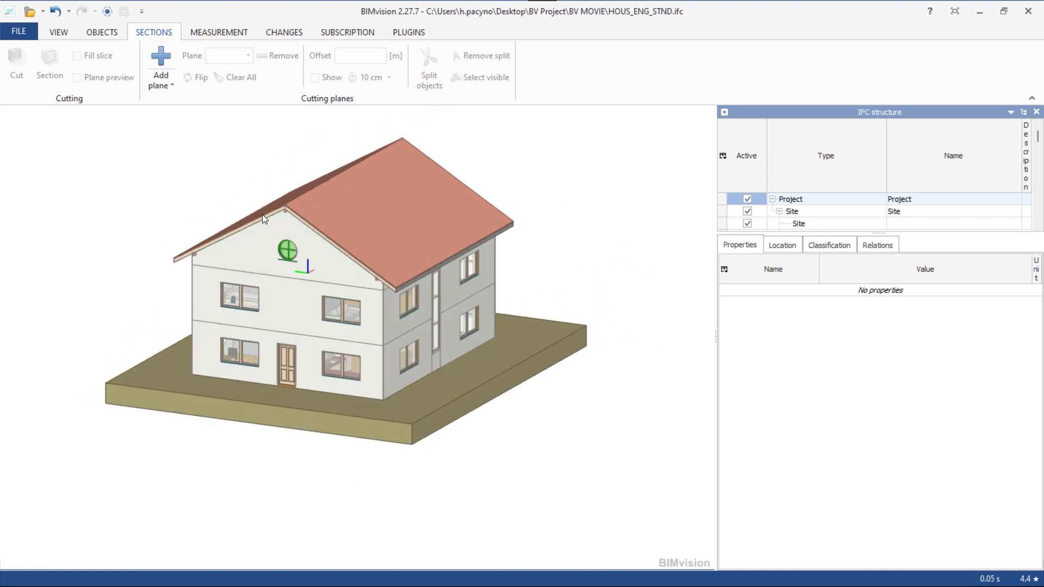
Give the upper-storey front wall a custom red colour.
{"action": "left_click", "coordinate": [406, 32]}
{"action": "left_click", "coordinate": [115, 86]}
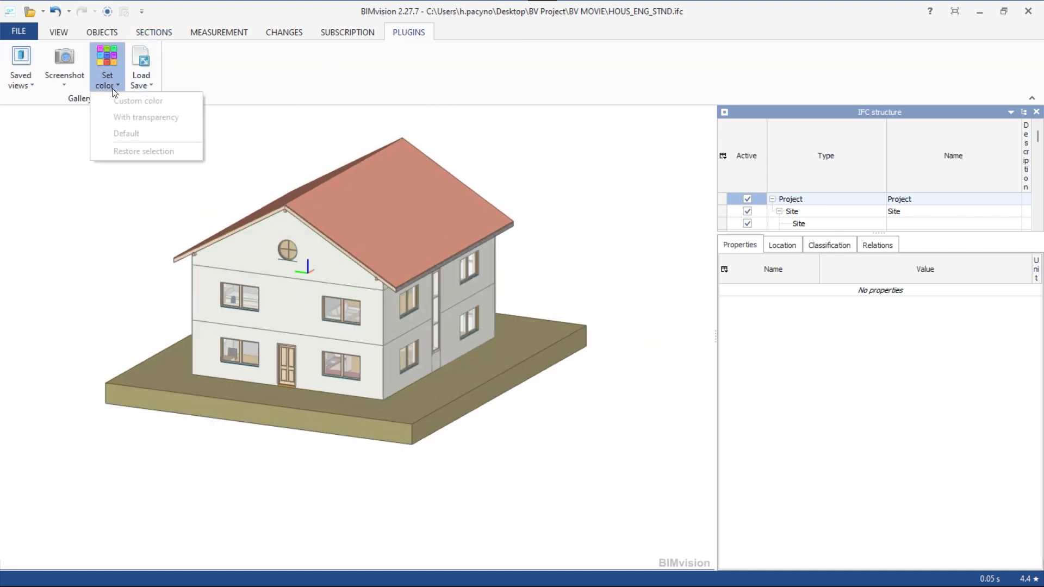
{"action": "left_click", "coordinate": [278, 296]}
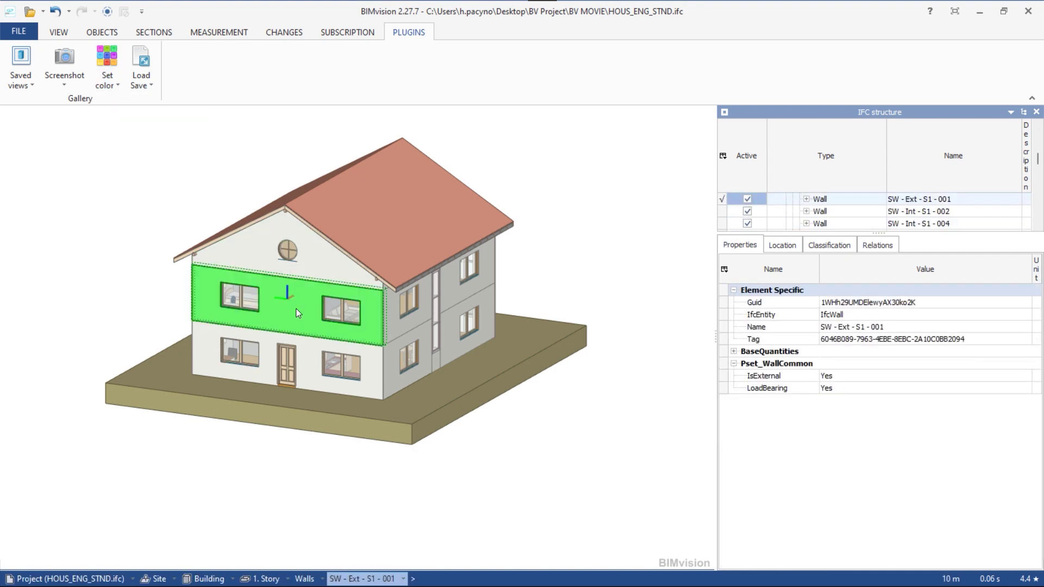
{"action": "scroll", "coordinate": [336, 314], "scroll_direction": "up", "scroll_amount": 3}
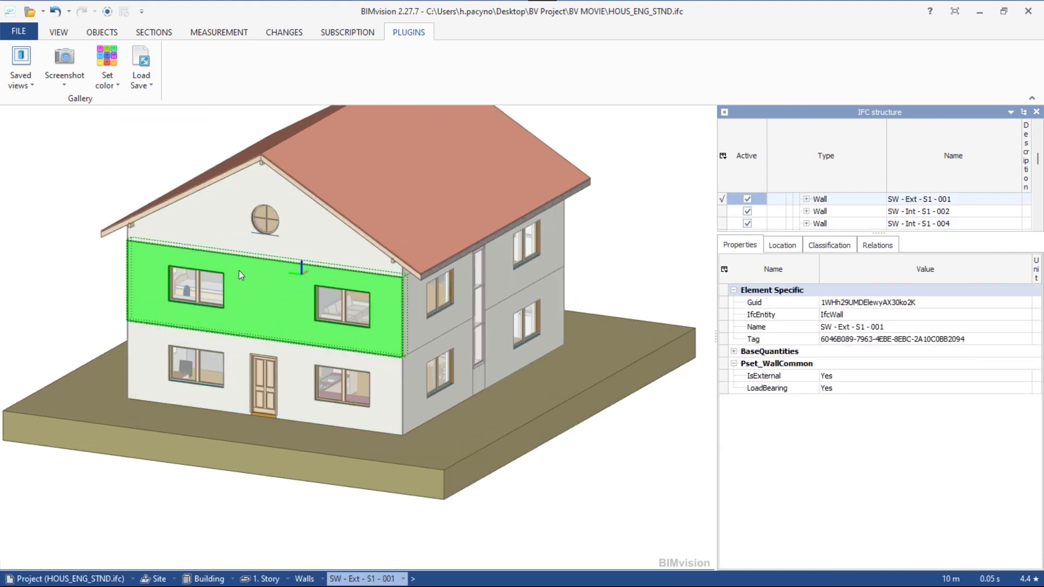
{"action": "left_click", "coordinate": [108, 79]}
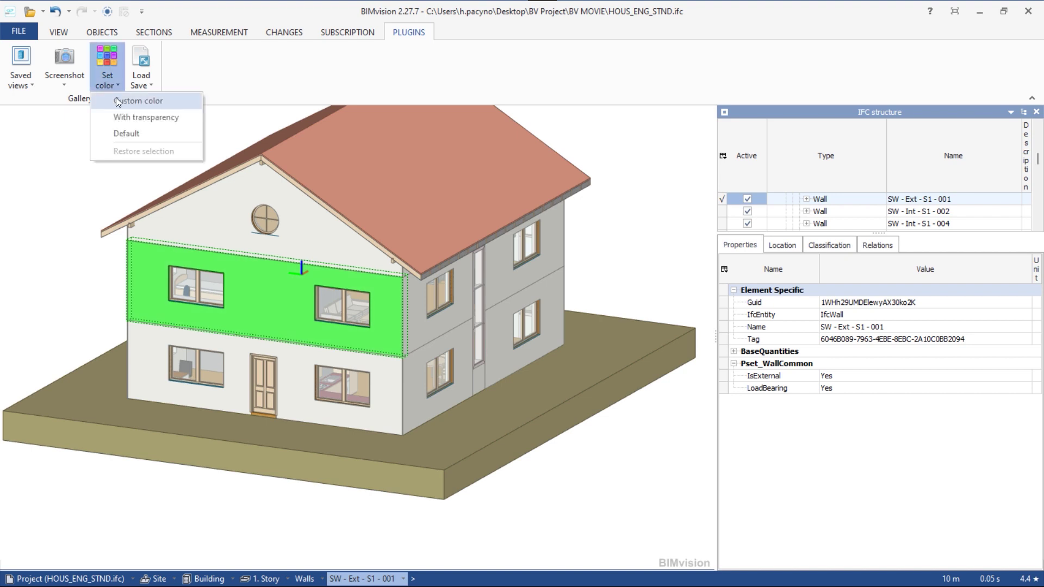
{"action": "left_click", "coordinate": [116, 97]}
{"action": "left_click", "coordinate": [463, 235]}
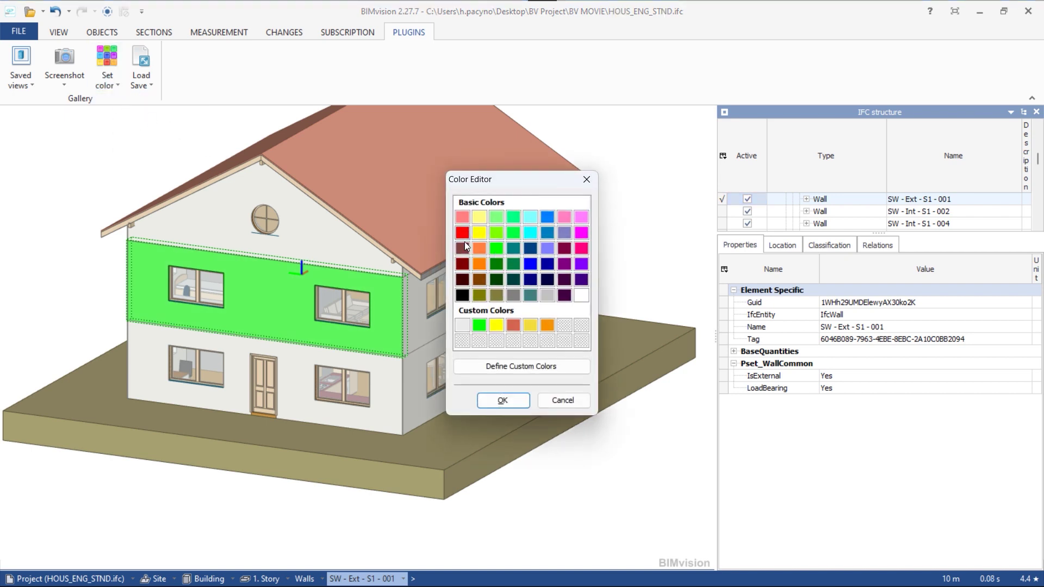
{"action": "left_click", "coordinate": [517, 400]}
Add a gallery view 'The selected Wall' in category CHANGES with description 'xyz....'.
{"action": "left_click", "coordinate": [35, 82]}
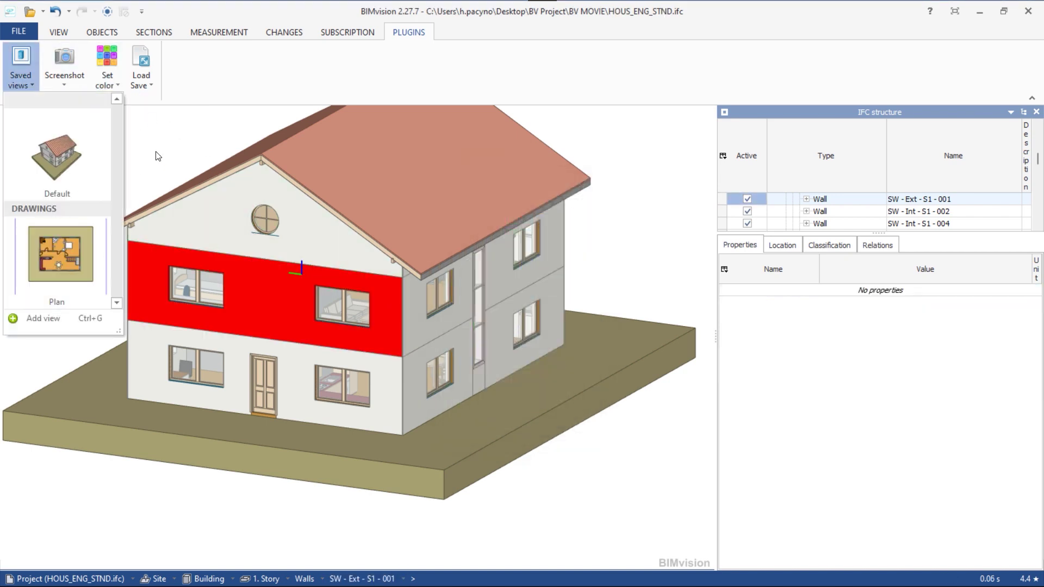
{"action": "left_click", "coordinate": [133, 155]}
{"action": "left_click", "coordinate": [10, 87]}
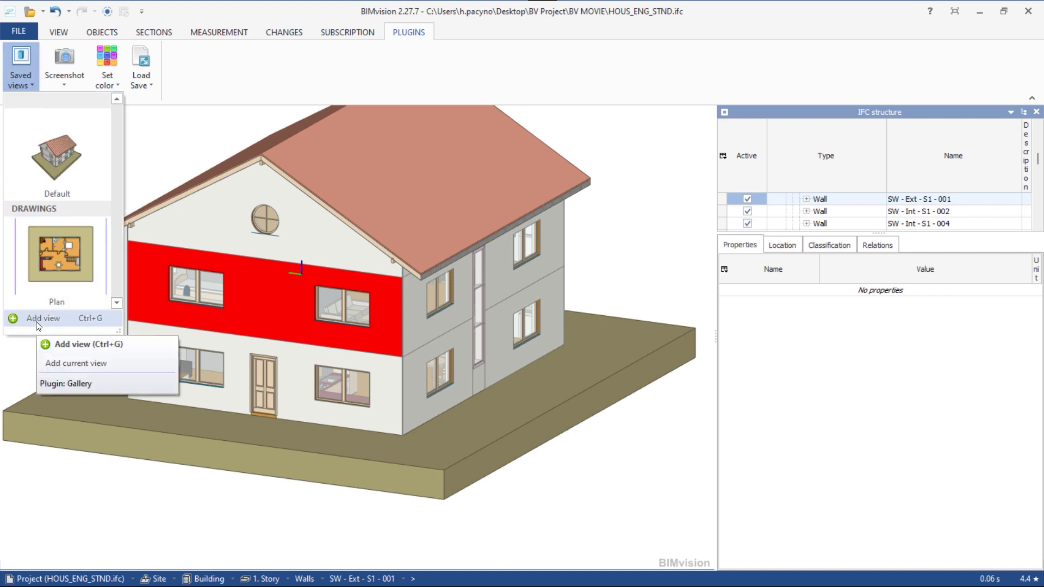
{"action": "left_click", "coordinate": [38, 322]}
{"action": "type", "text": "The selected Wall"}
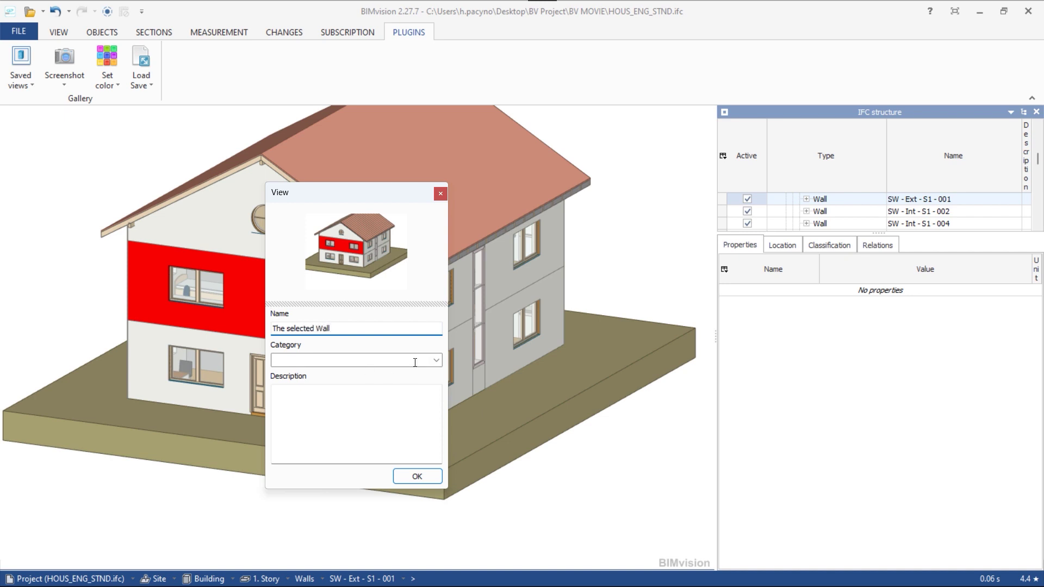
{"action": "left_click", "coordinate": [415, 362]}
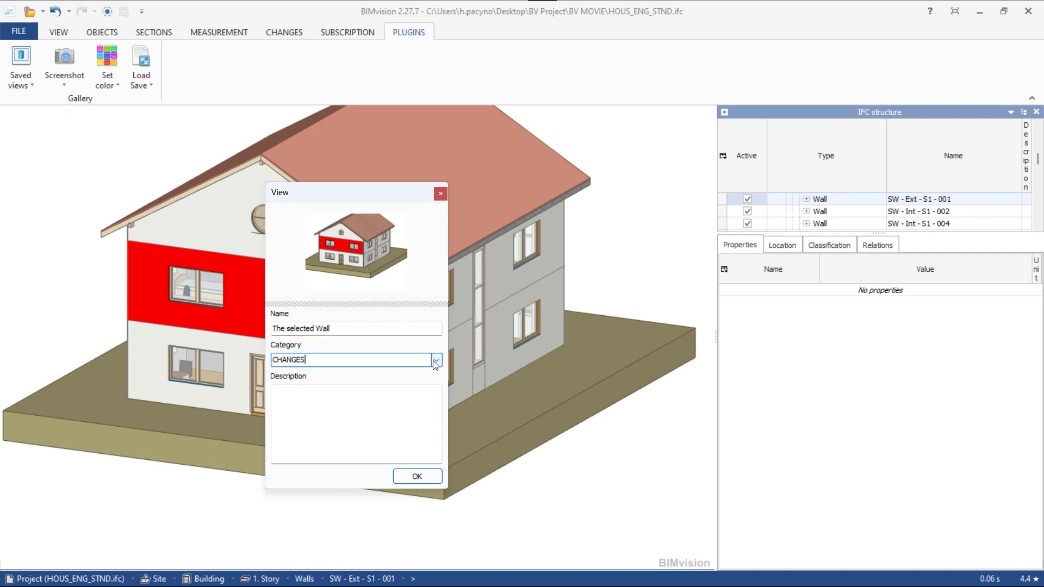
{"action": "left_click", "coordinate": [412, 406]}
{"action": "type", "text": "xyz...."}
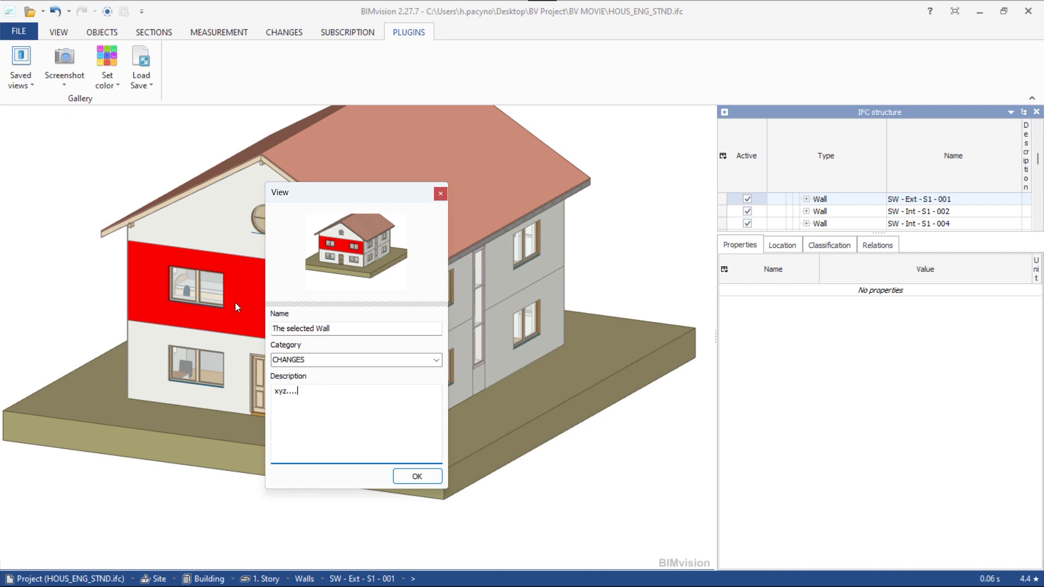
{"action": "left_click", "coordinate": [418, 476]}
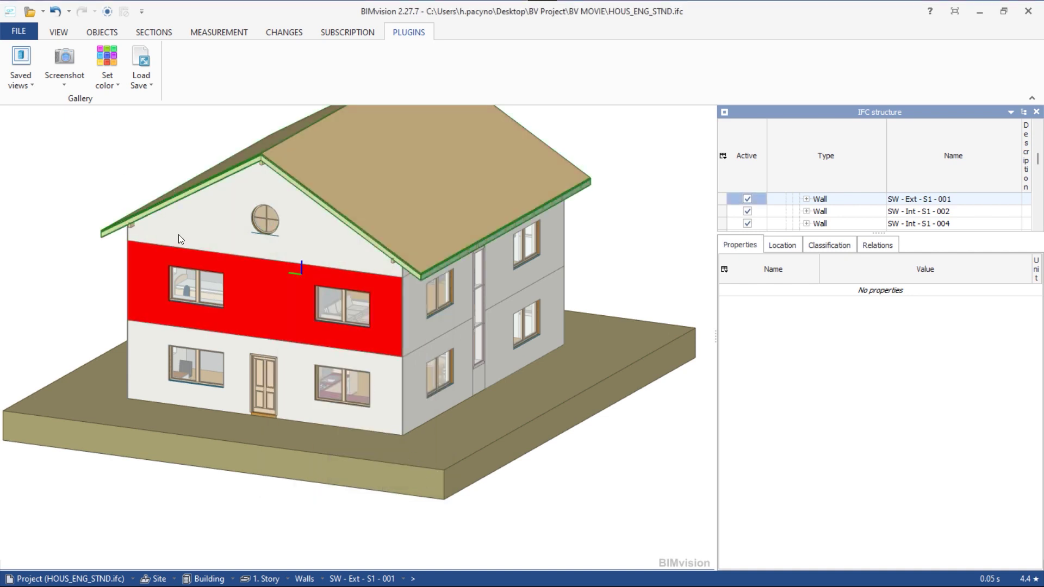
Select and deselect the red wall, then recall the Default saved view.
{"action": "left_click", "coordinate": [255, 269]}
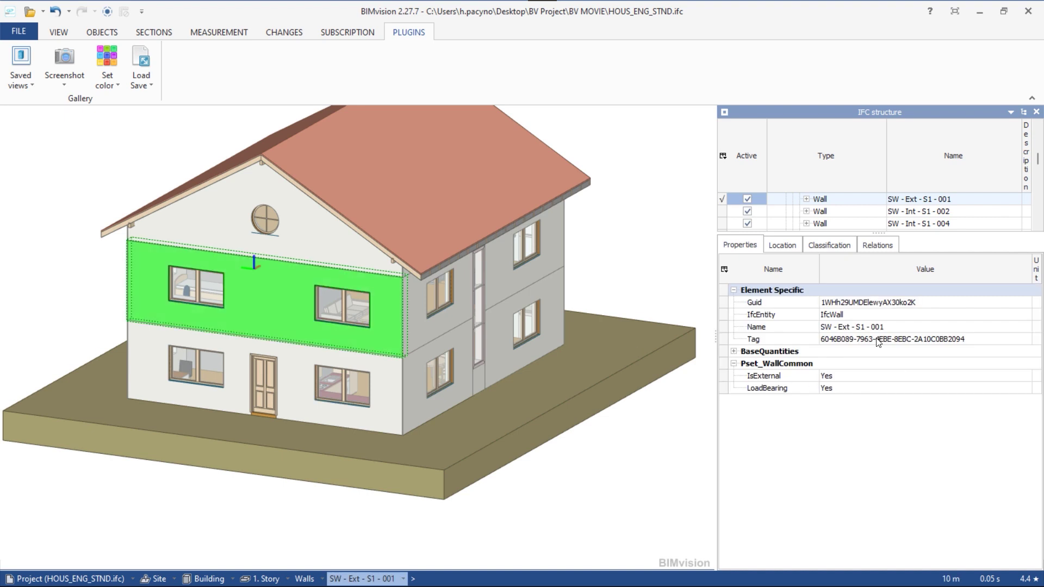
{"action": "left_click", "coordinate": [161, 128]}
{"action": "left_click", "coordinate": [21, 71]}
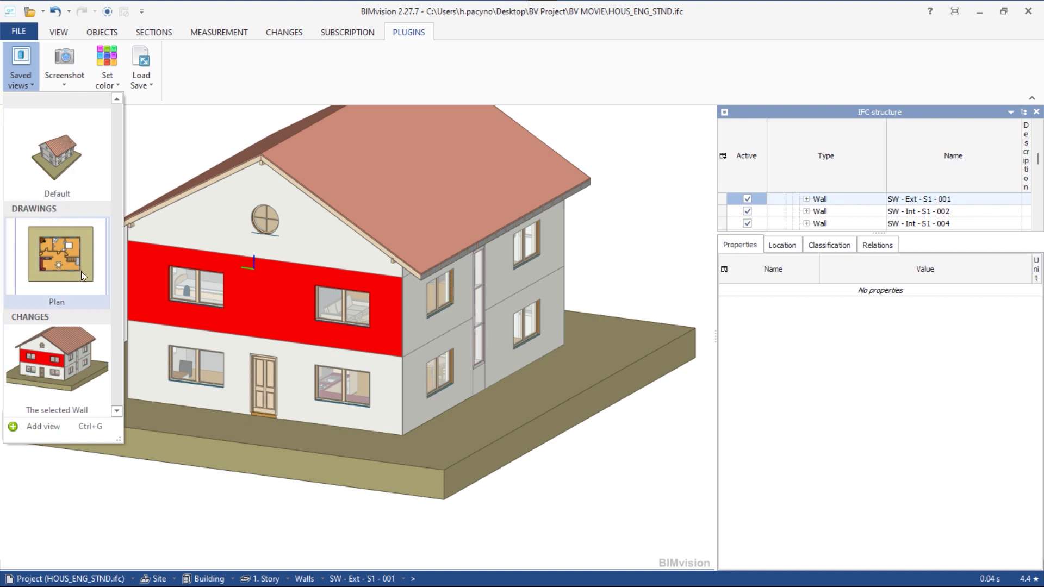
{"action": "left_click", "coordinate": [86, 166]}
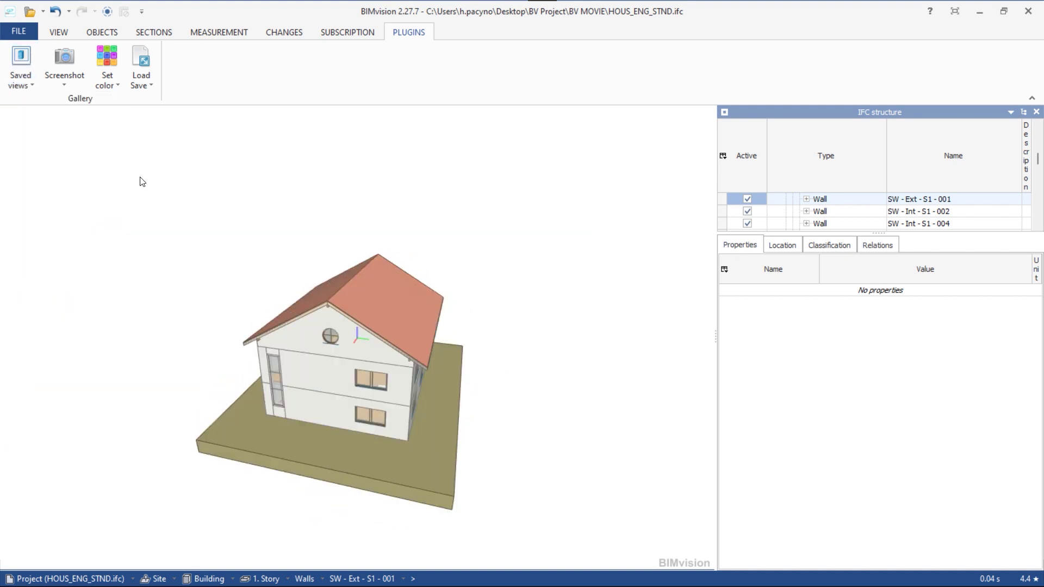
Recall the Plan view, zoom it, then return to 'The selected Wall' view.
{"action": "left_click", "coordinate": [22, 82]}
{"action": "left_click", "coordinate": [75, 251]}
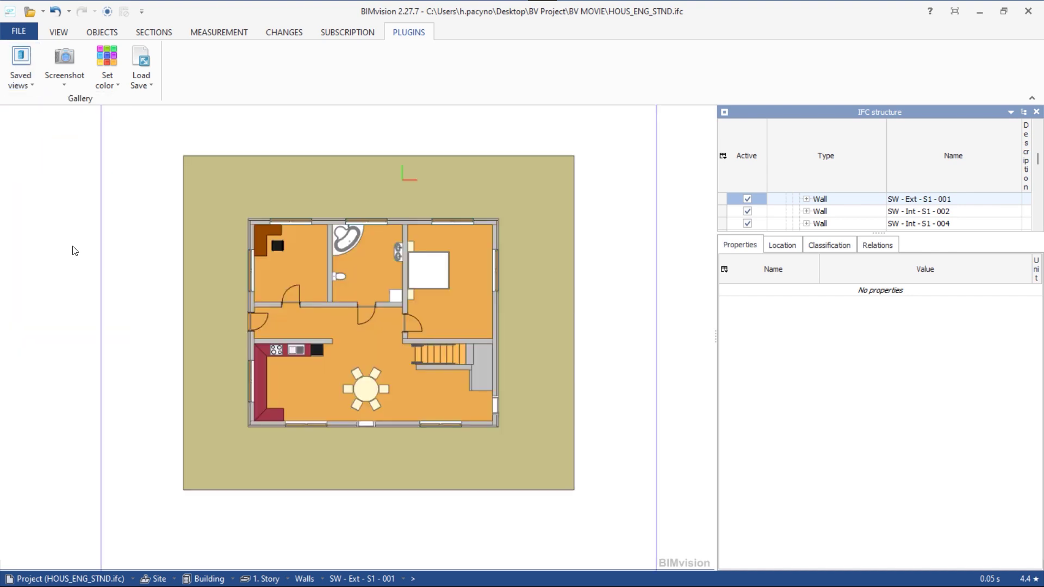
{"action": "scroll", "coordinate": [234, 260], "scroll_direction": "down", "scroll_amount": 4}
{"action": "scroll", "coordinate": [328, 312], "scroll_direction": "up", "scroll_amount": 2}
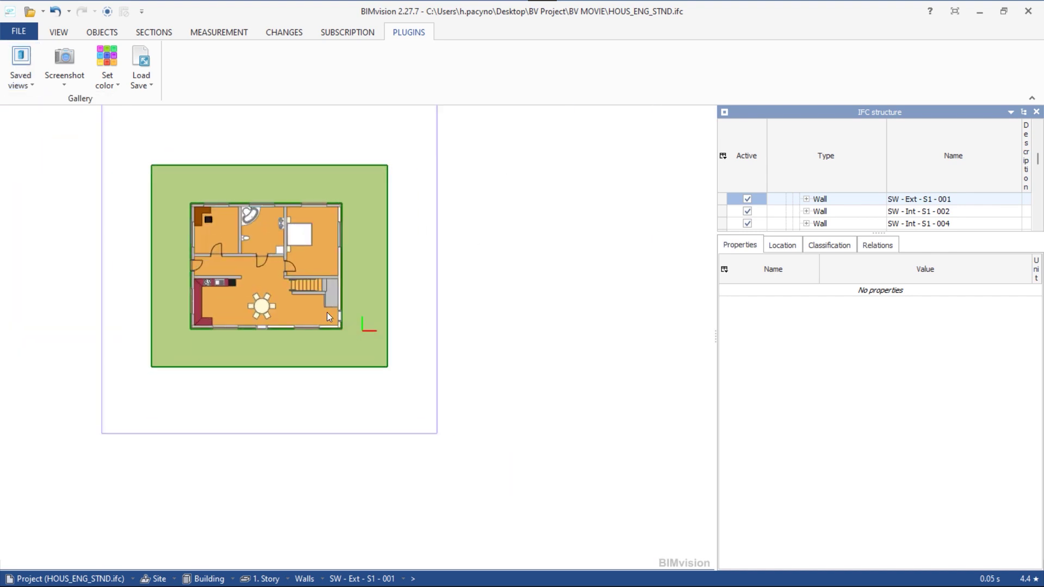
{"action": "left_click", "coordinate": [27, 84]}
{"action": "left_click", "coordinate": [70, 348]}
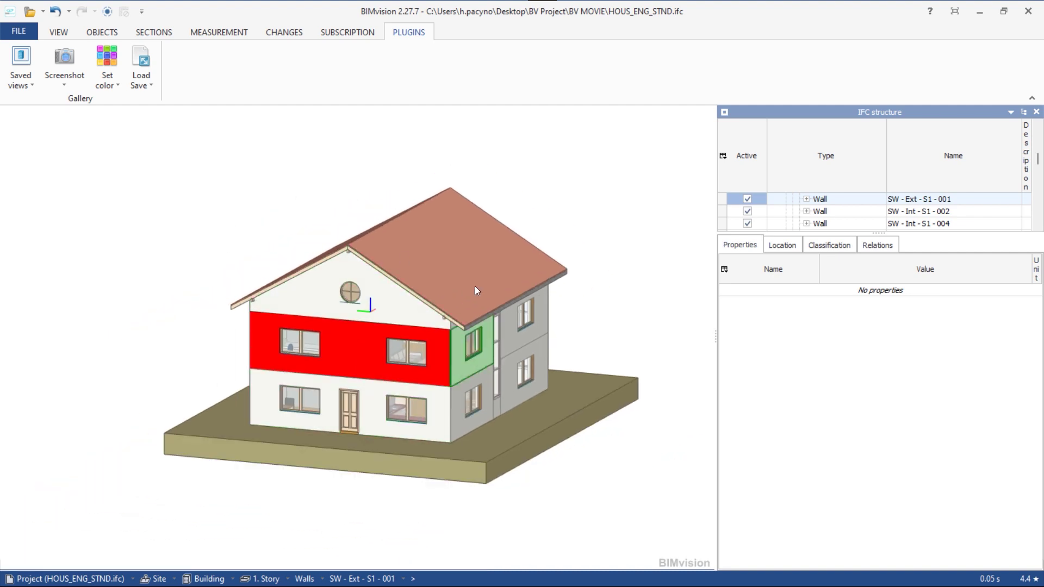
{"action": "left_click", "coordinate": [22, 87]}
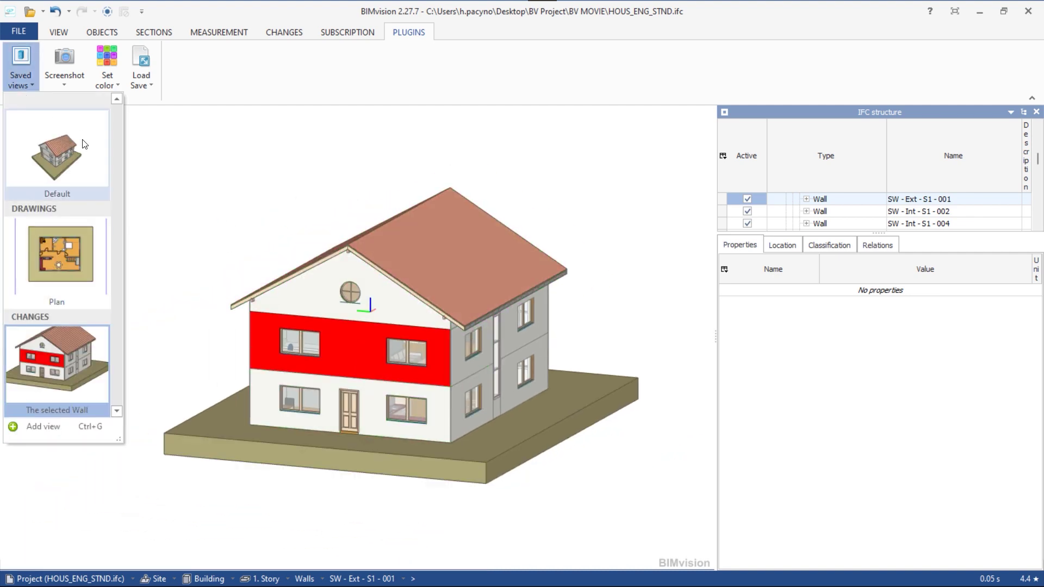
Save the gallery views to the file HOUS_ENG_STND.gallery.
{"action": "left_click", "coordinate": [141, 82]}
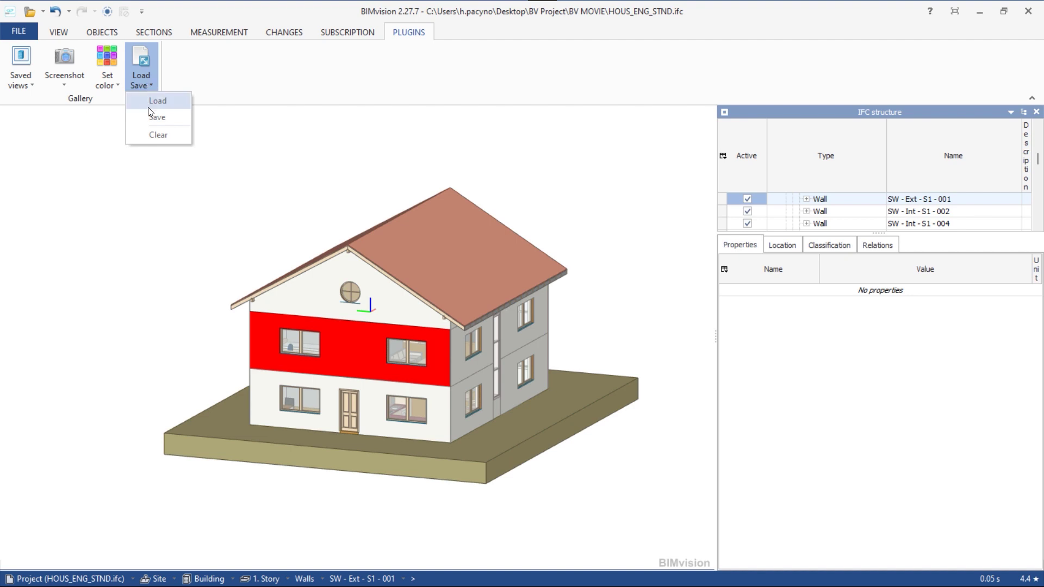
{"action": "left_click", "coordinate": [163, 117]}
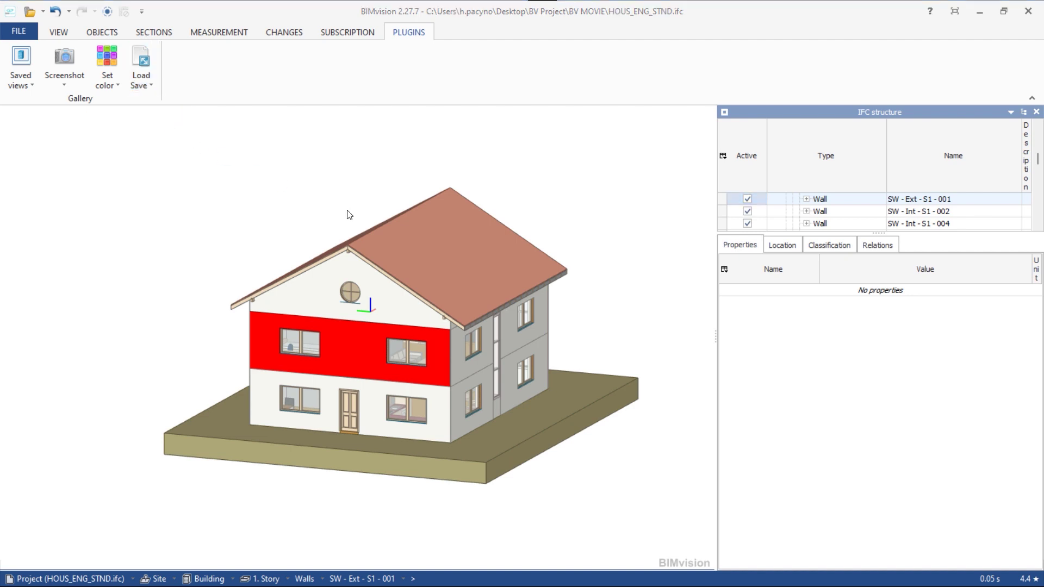
{"action": "left_click", "coordinate": [164, 452]}
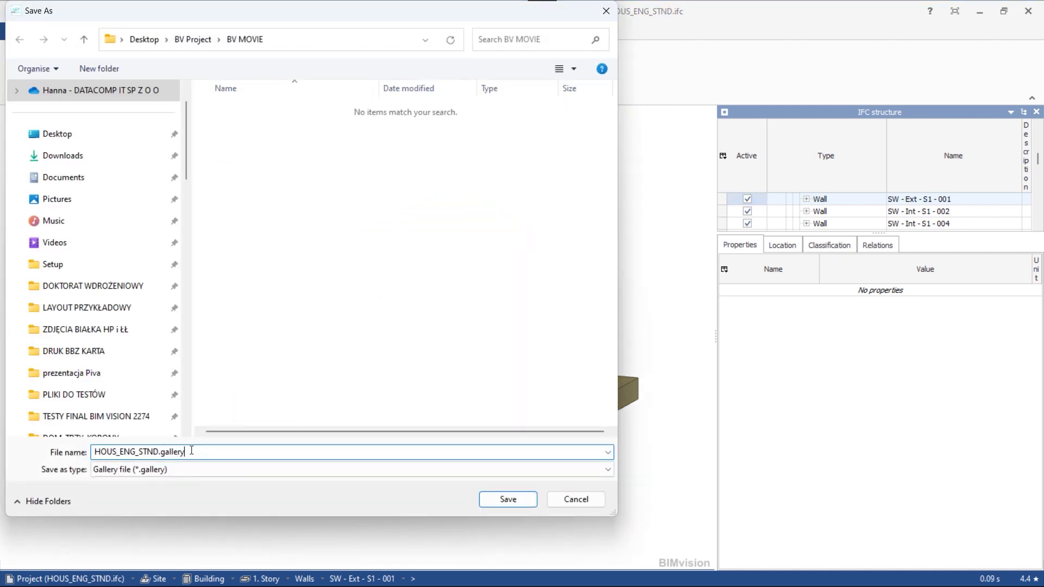
{"action": "left_click", "coordinate": [526, 501]}
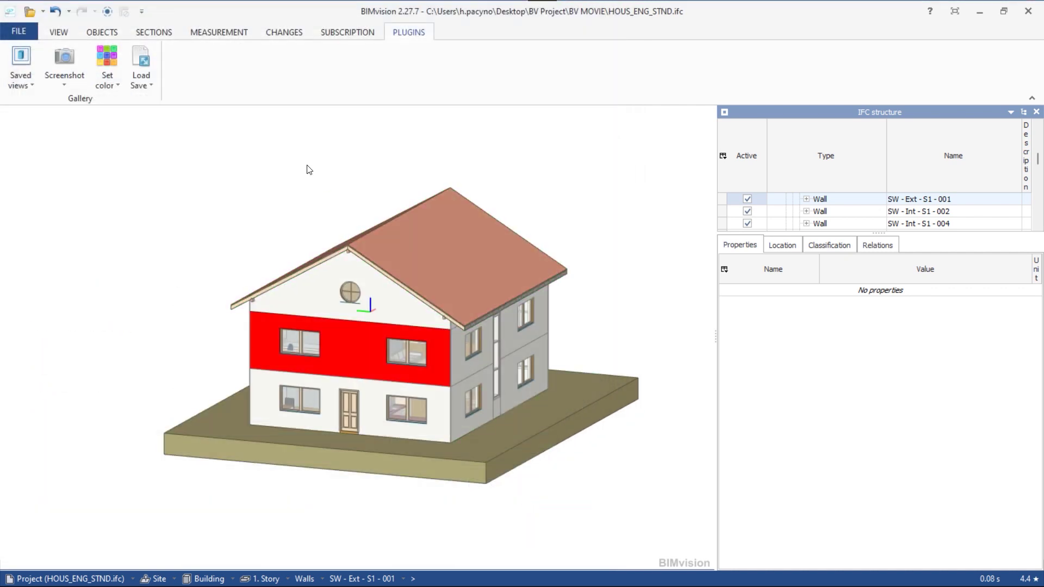
{"action": "left_click", "coordinate": [150, 86]}
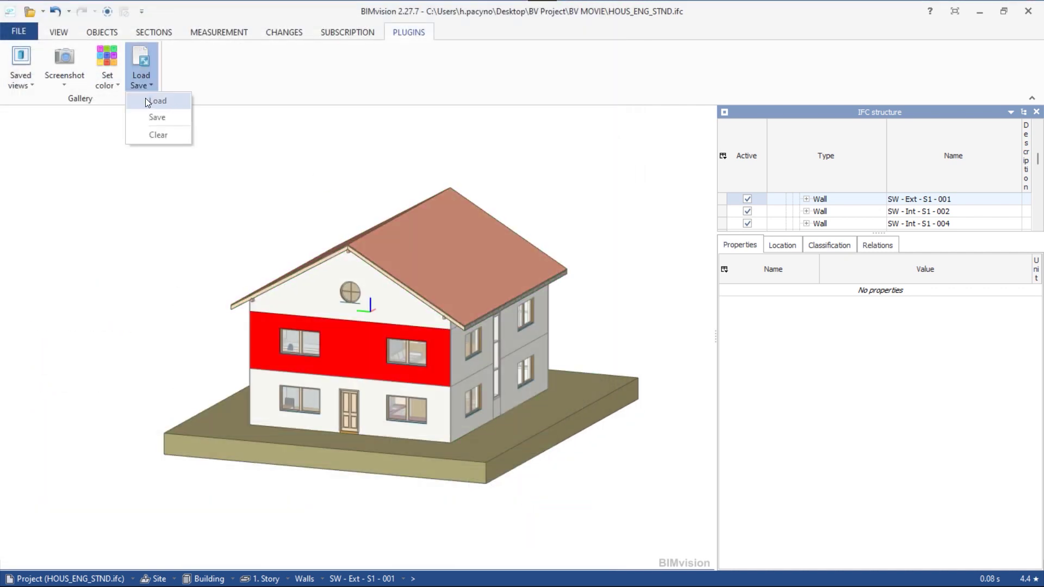
{"action": "left_click", "coordinate": [174, 102]}
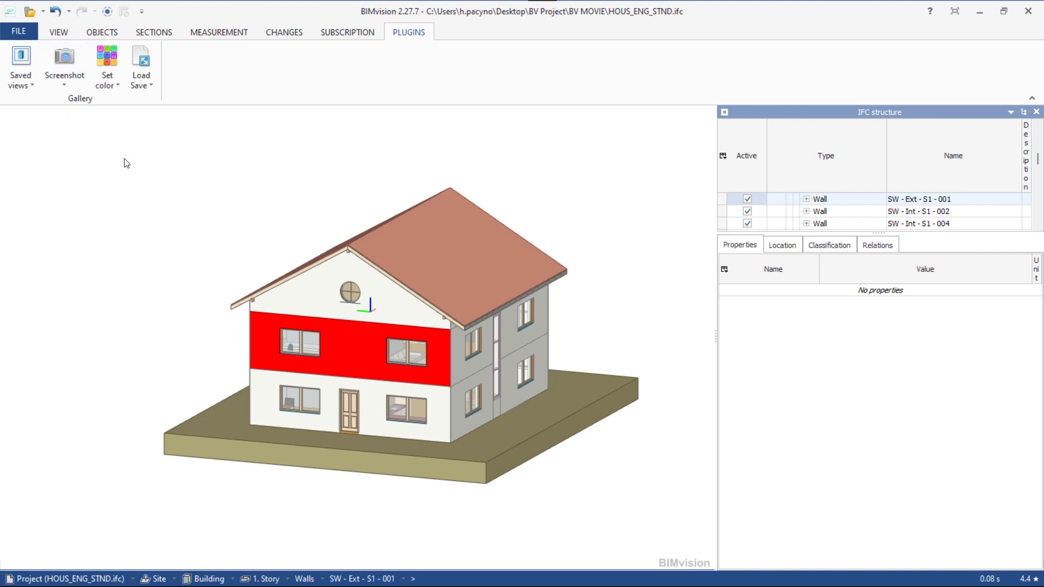
{"action": "left_click", "coordinate": [24, 83]}
Recall the Plan view and export it as the PNG image 'Drawing example 1.png'.
{"action": "left_click", "coordinate": [73, 258]}
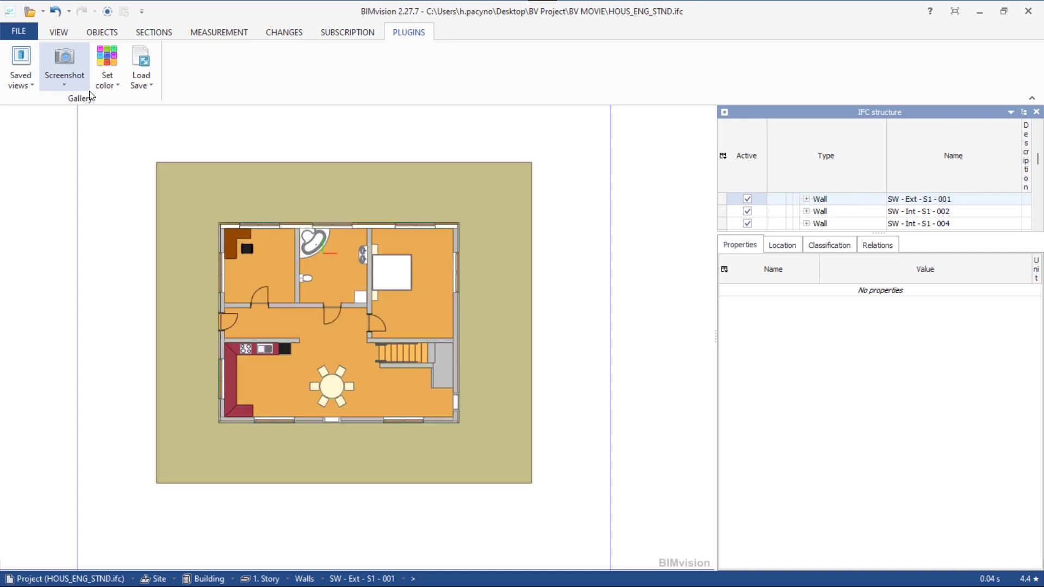
{"action": "left_click", "coordinate": [75, 86]}
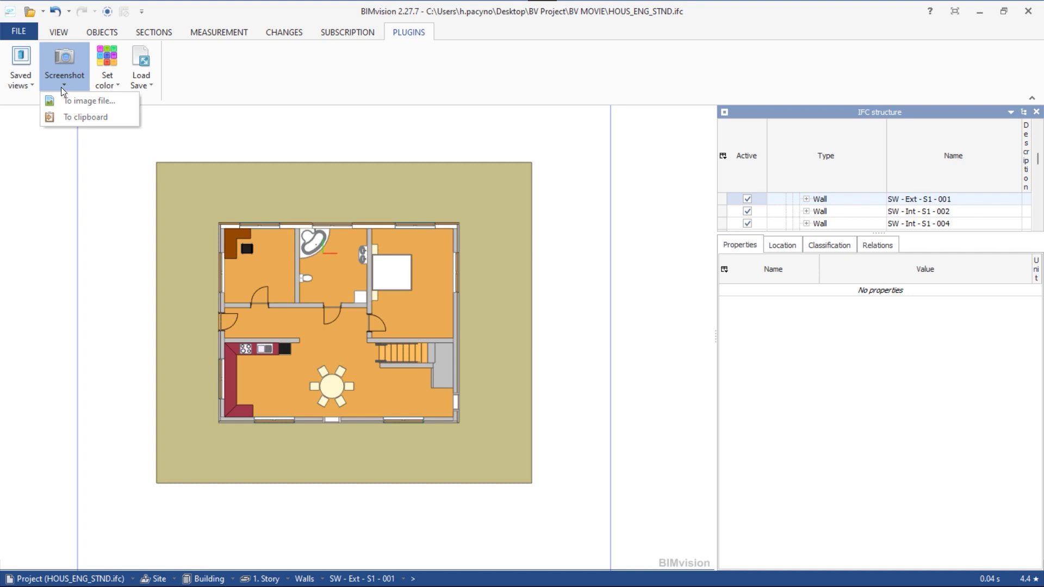
{"action": "left_click", "coordinate": [84, 103]}
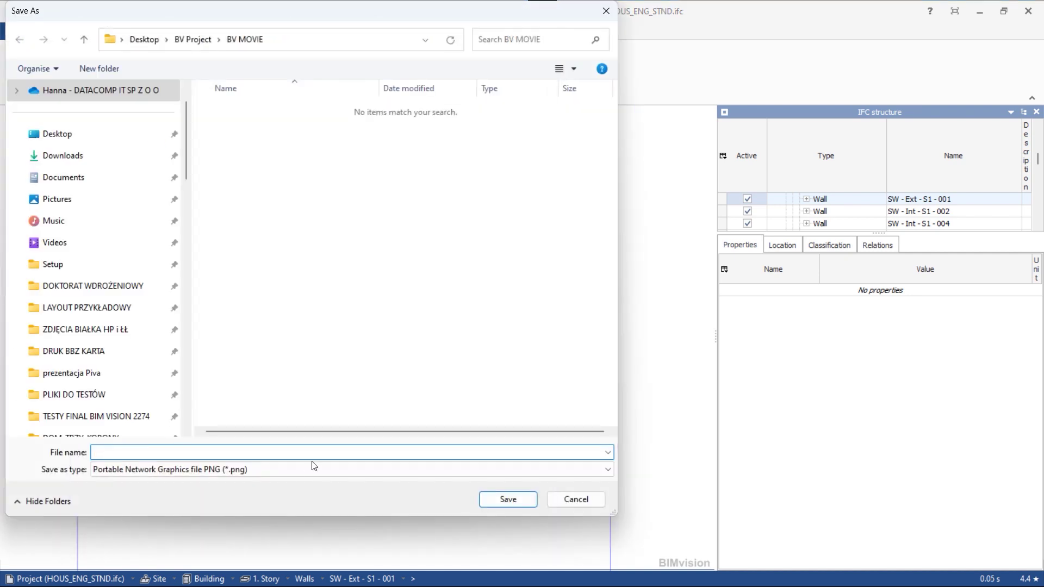
{"action": "left_click", "coordinate": [314, 468]}
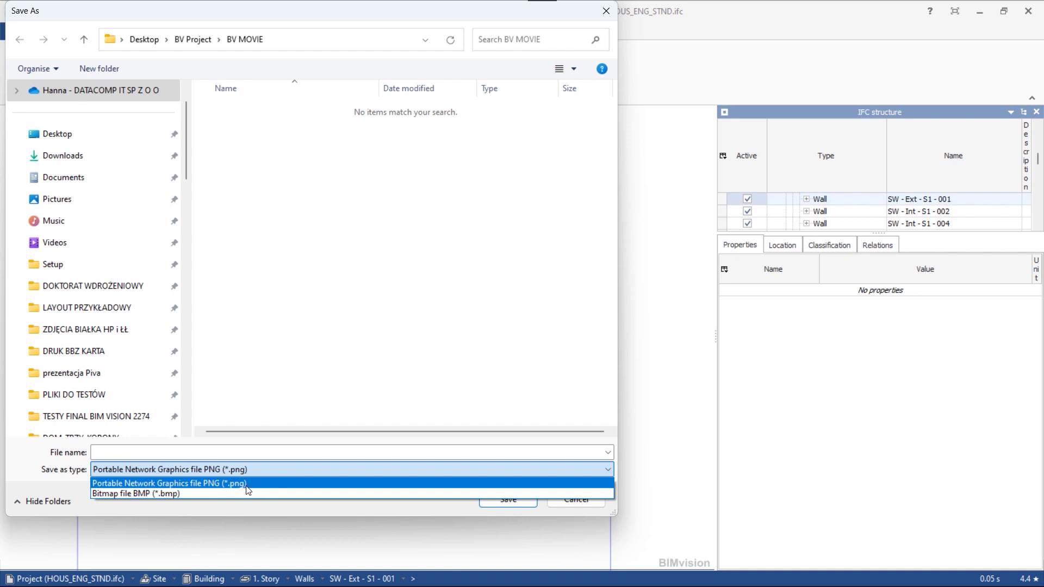
{"action": "left_click", "coordinate": [152, 456]}
{"action": "type", "text": "Drawing example"}
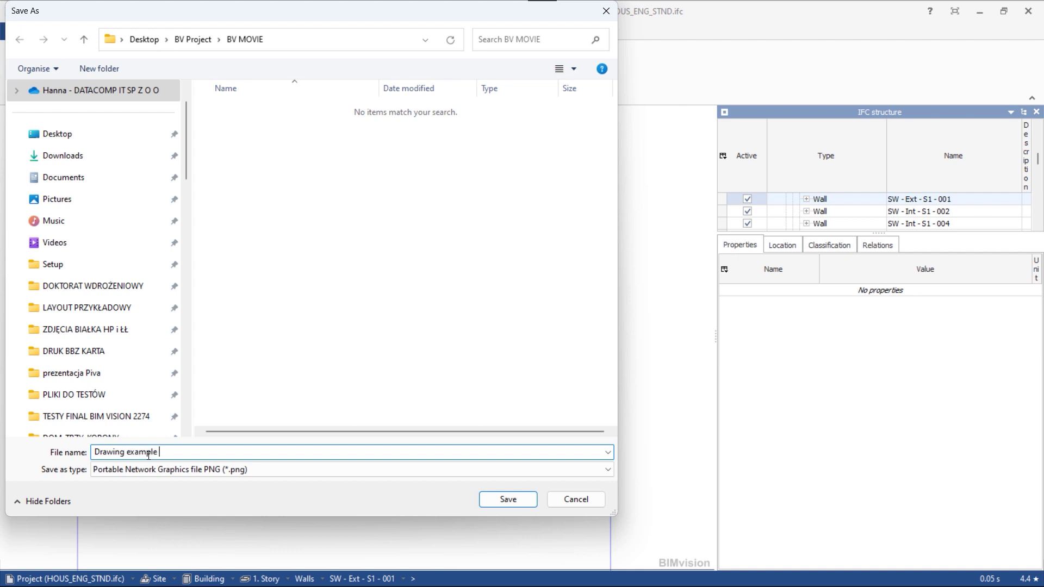
{"action": "type", "text": "1"}
{"action": "key", "text": "Return"}
Open the exported Drawing example 1.png full screen to check it, then close it.
{"action": "left_click", "coordinate": [136, 126]}
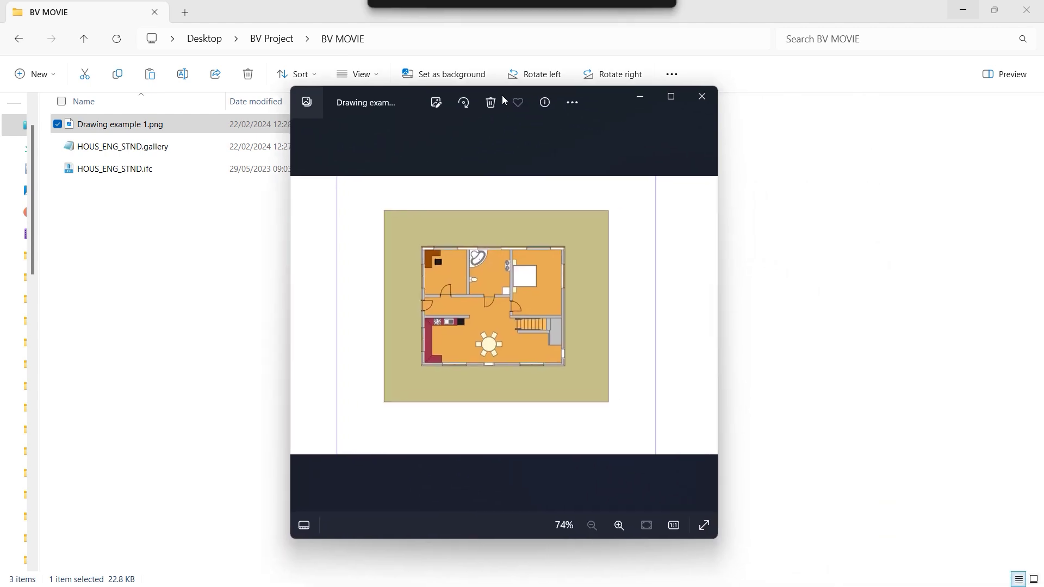
{"action": "left_click", "coordinate": [669, 93]}
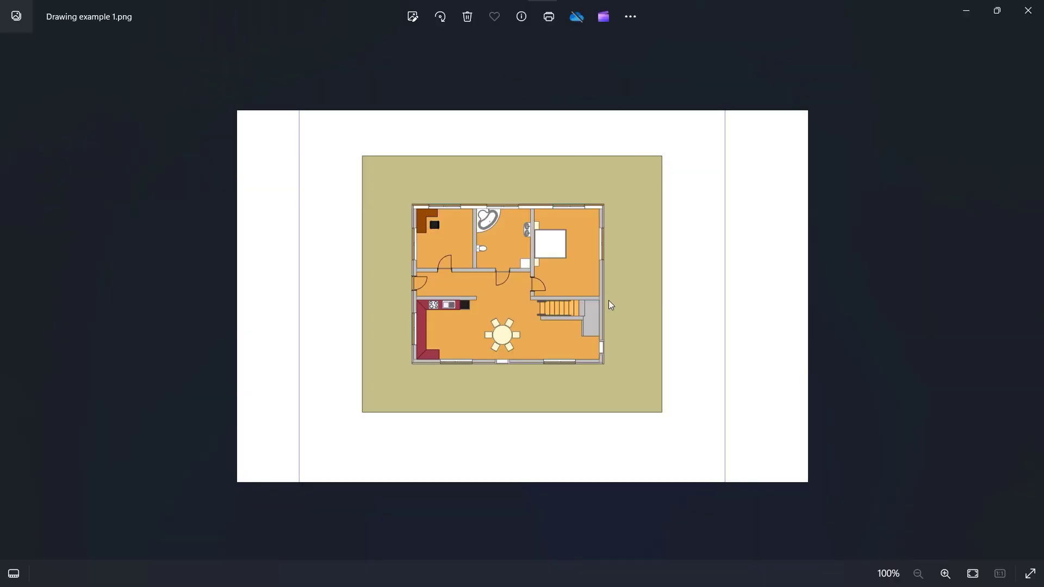
{"action": "left_click", "coordinate": [1027, 11]}
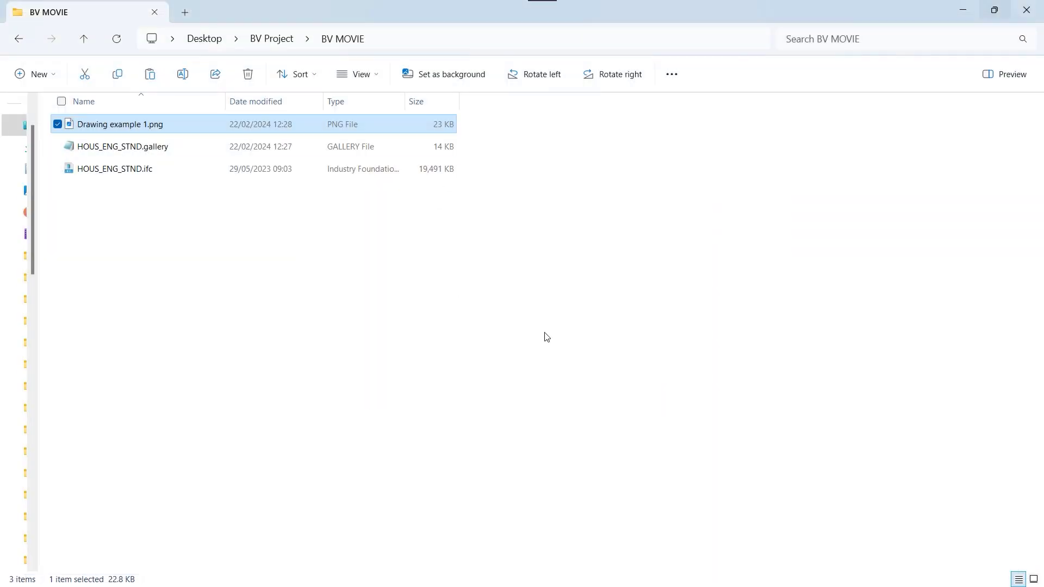
Take a same-plane area measurement of the ground floor (101.175 m²), then clear it.
{"action": "left_click", "coordinate": [221, 35]}
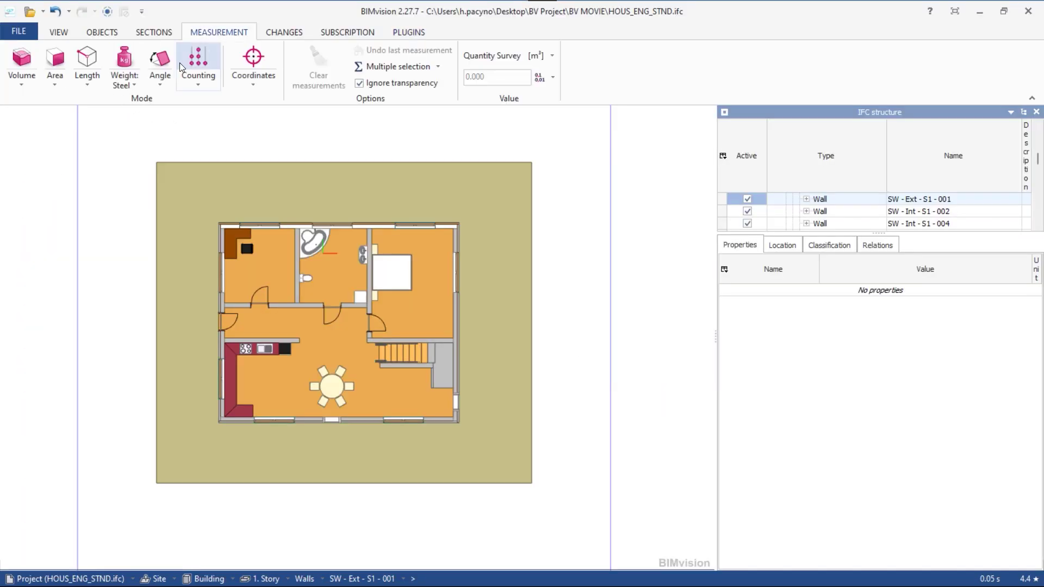
{"action": "left_click", "coordinate": [92, 63]}
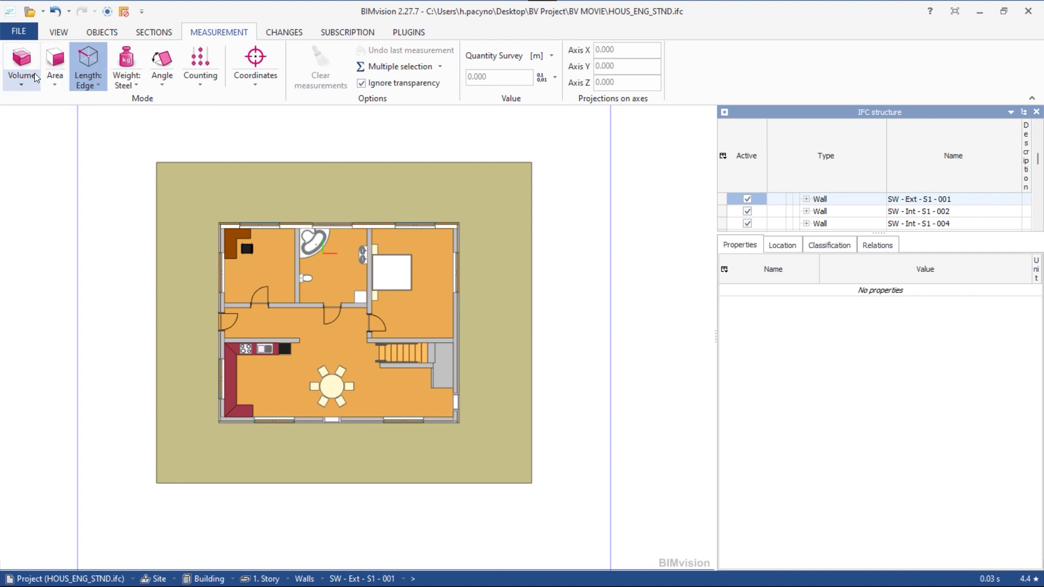
{"action": "left_click", "coordinate": [55, 61]}
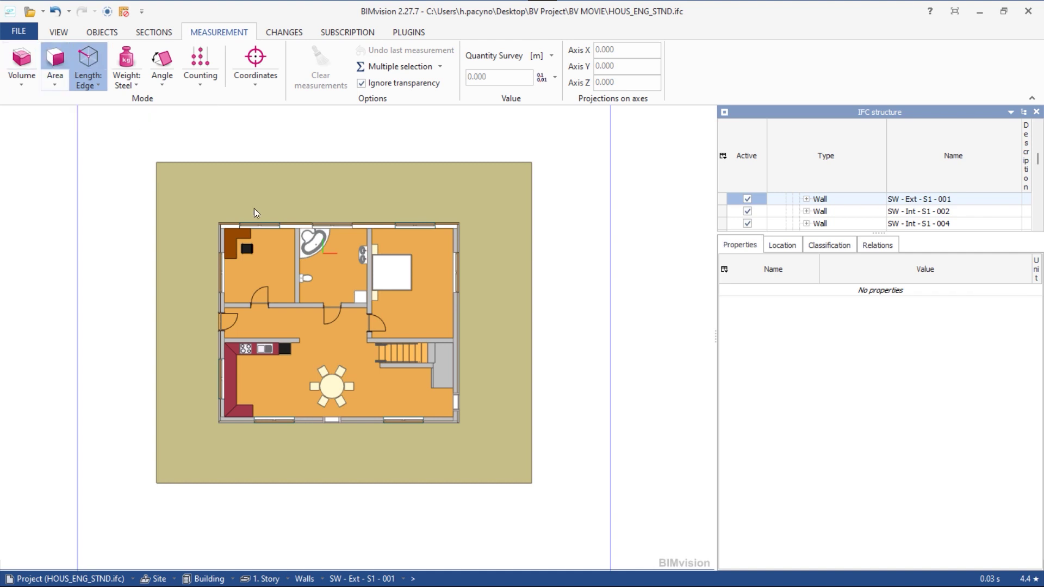
{"action": "left_click", "coordinate": [266, 257]}
{"action": "scroll", "coordinate": [332, 305], "scroll_direction": "up", "scroll_amount": 2}
{"action": "scroll", "coordinate": [471, 305], "scroll_direction": "up", "scroll_amount": 1}
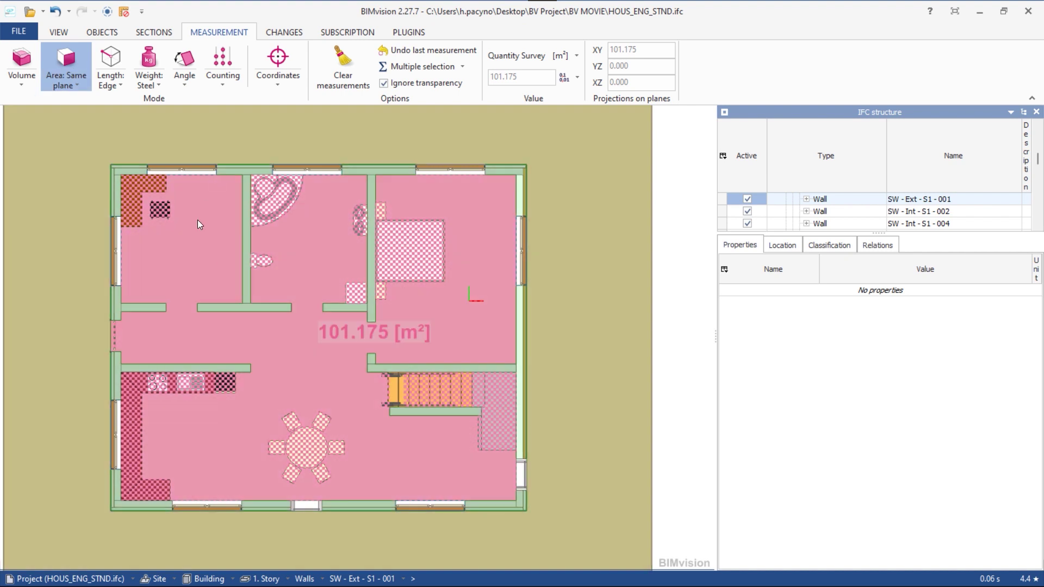
{"action": "left_click", "coordinate": [82, 65]}
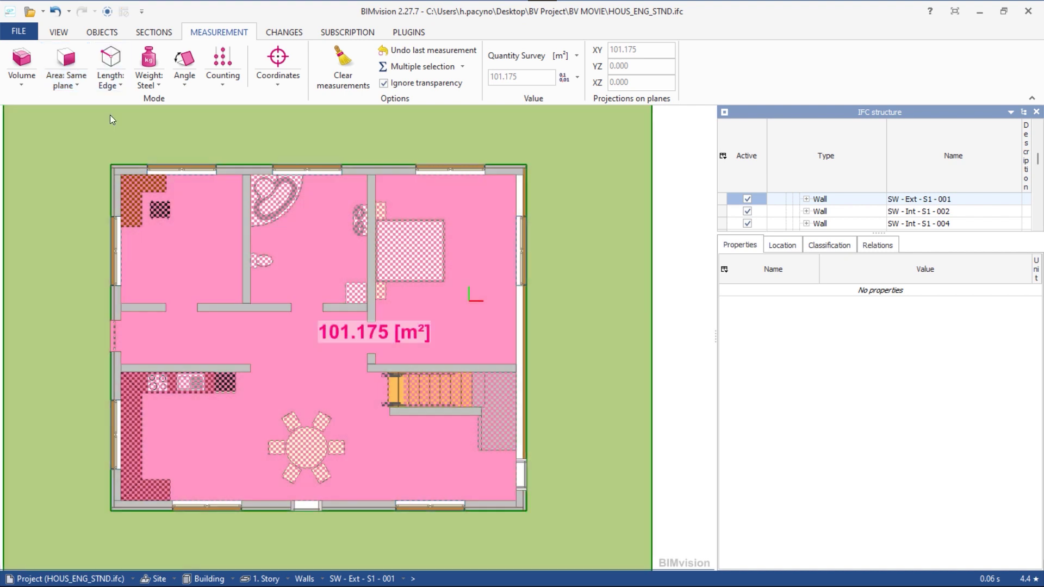
{"action": "left_click", "coordinate": [342, 68]}
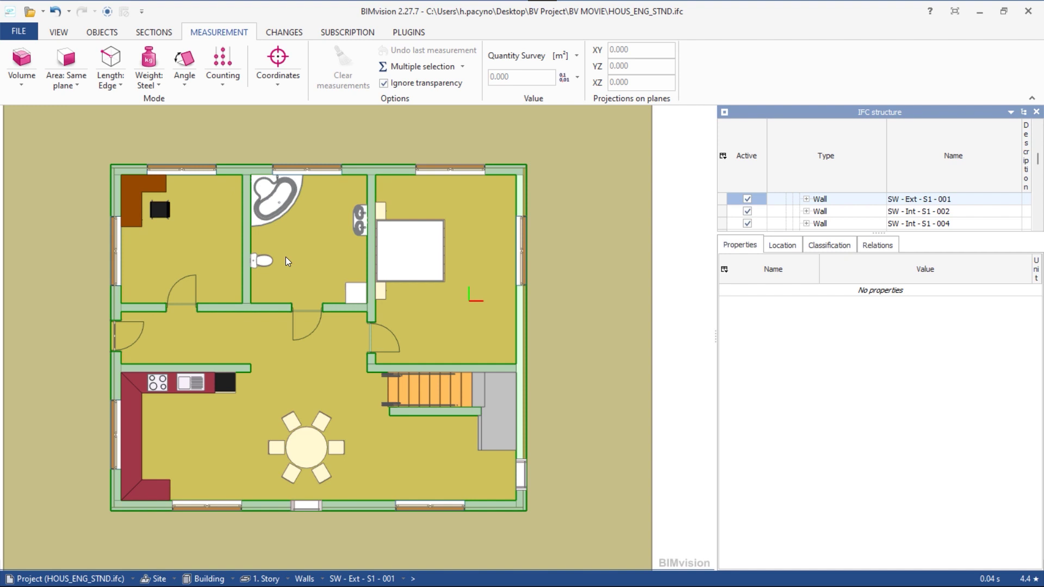
With Length: Edge, measure the kitchen partition (3.740 m) and the upper hallway wall (2.722 m).
{"action": "scroll", "coordinate": [435, 396], "scroll_direction": "up", "scroll_amount": 1}
{"action": "scroll", "coordinate": [463, 392], "scroll_direction": "up", "scroll_amount": 1}
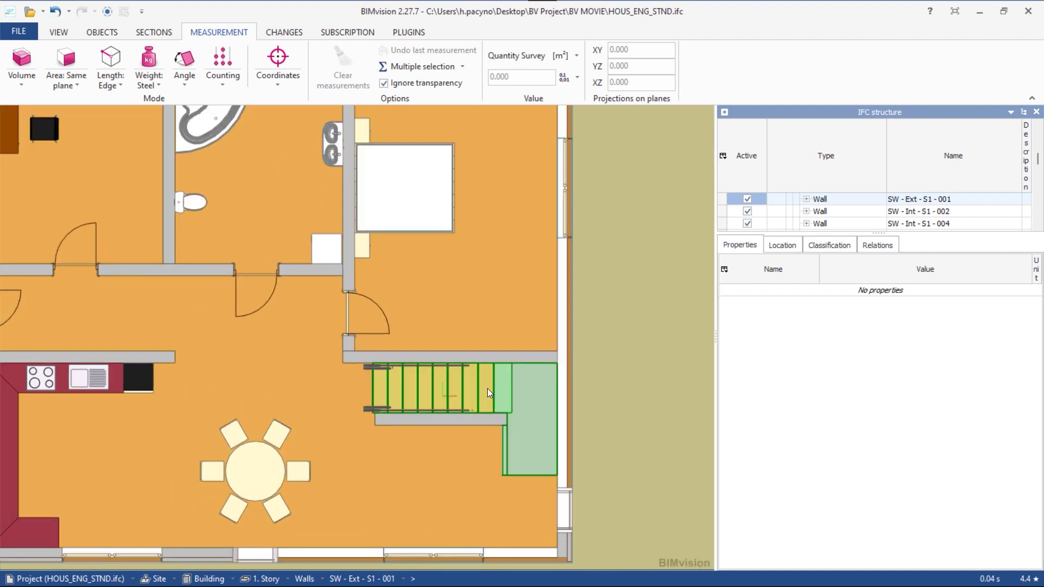
{"action": "middle_click_drag", "start_coordinate": [356, 338], "coordinate": [471, 260]}
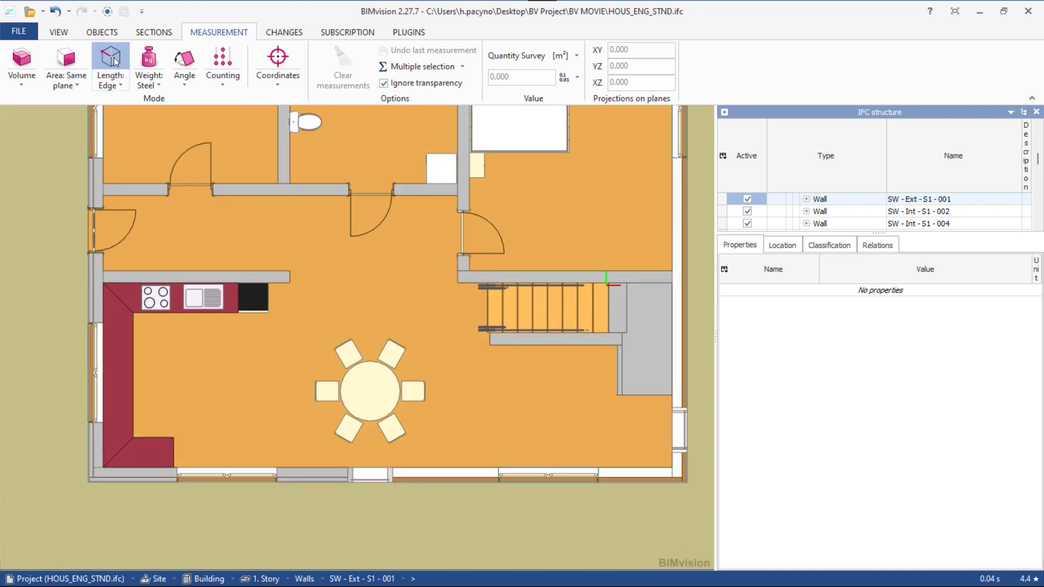
{"action": "left_click", "coordinate": [115, 61]}
{"action": "left_click", "coordinate": [244, 194]}
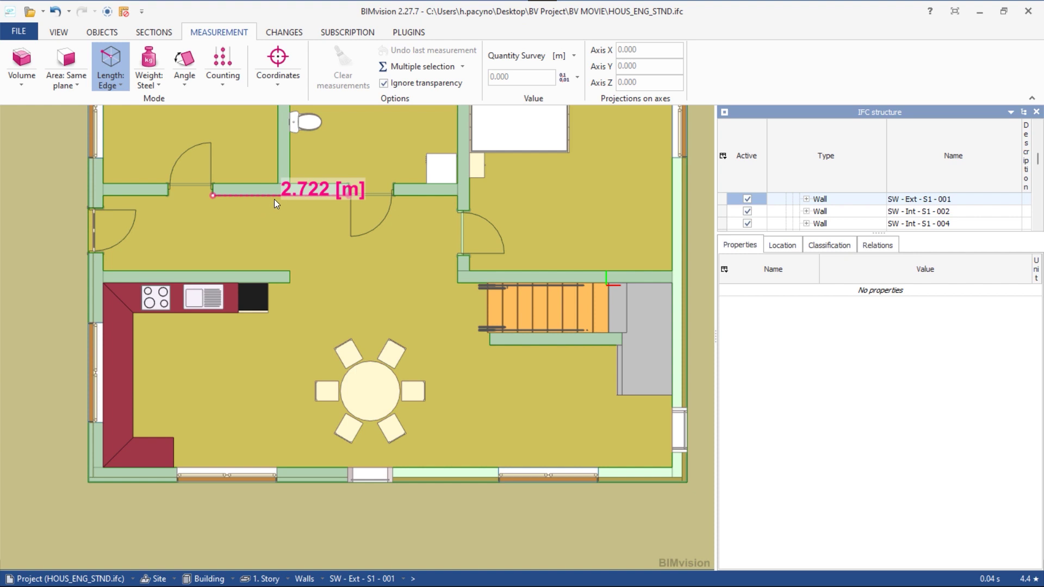
{"action": "left_click", "coordinate": [238, 268]}
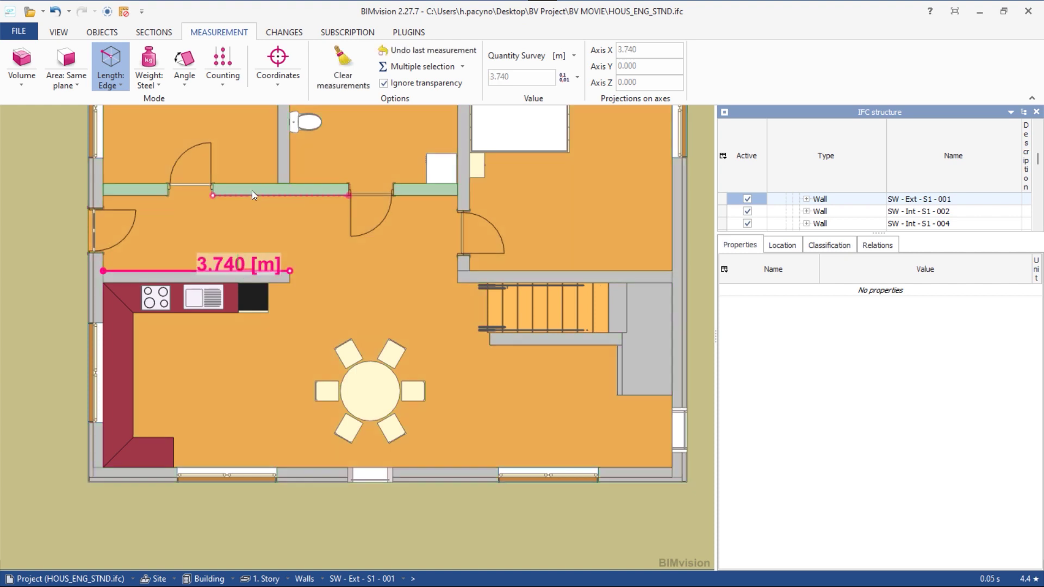
{"action": "scroll", "coordinate": [253, 198], "scroll_direction": "up", "scroll_amount": 2}
{"action": "left_click", "coordinate": [250, 200]}
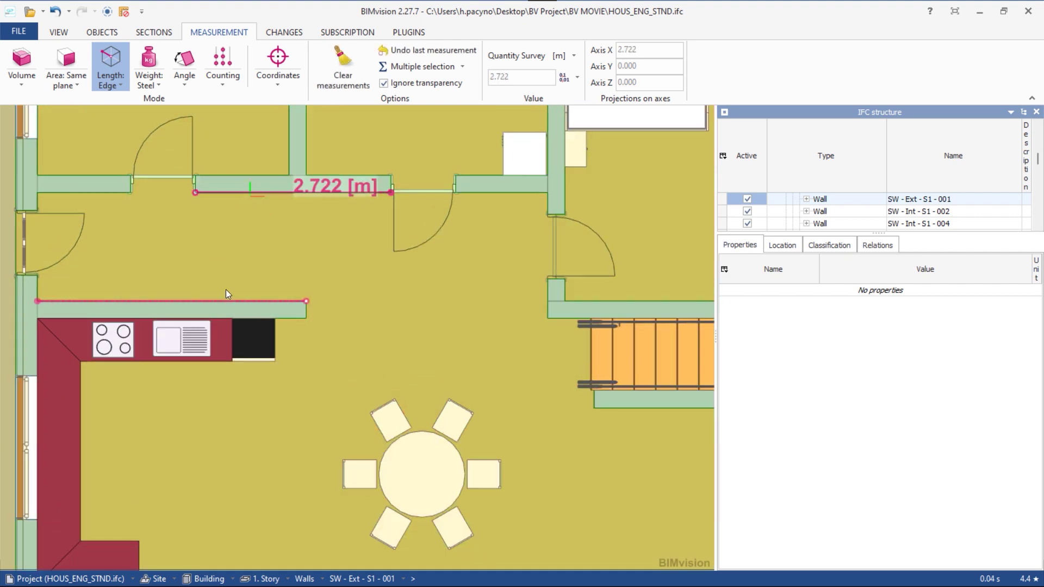